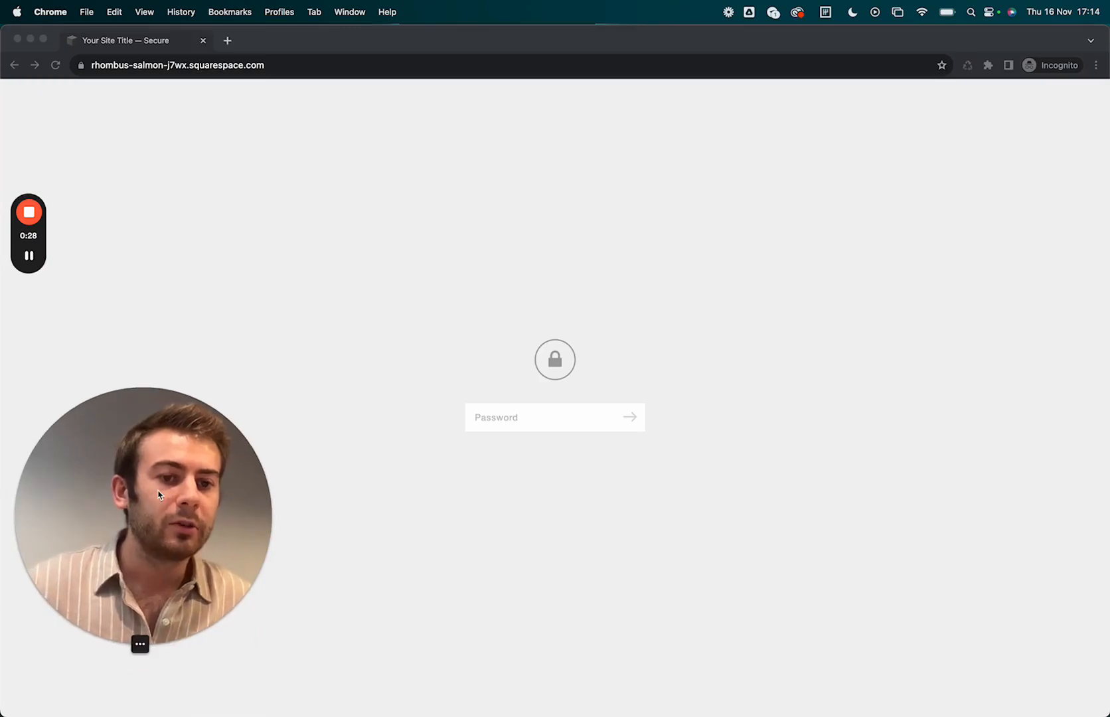
Step: Enter the site password and submit it to open the protected website
left_click(491, 426)
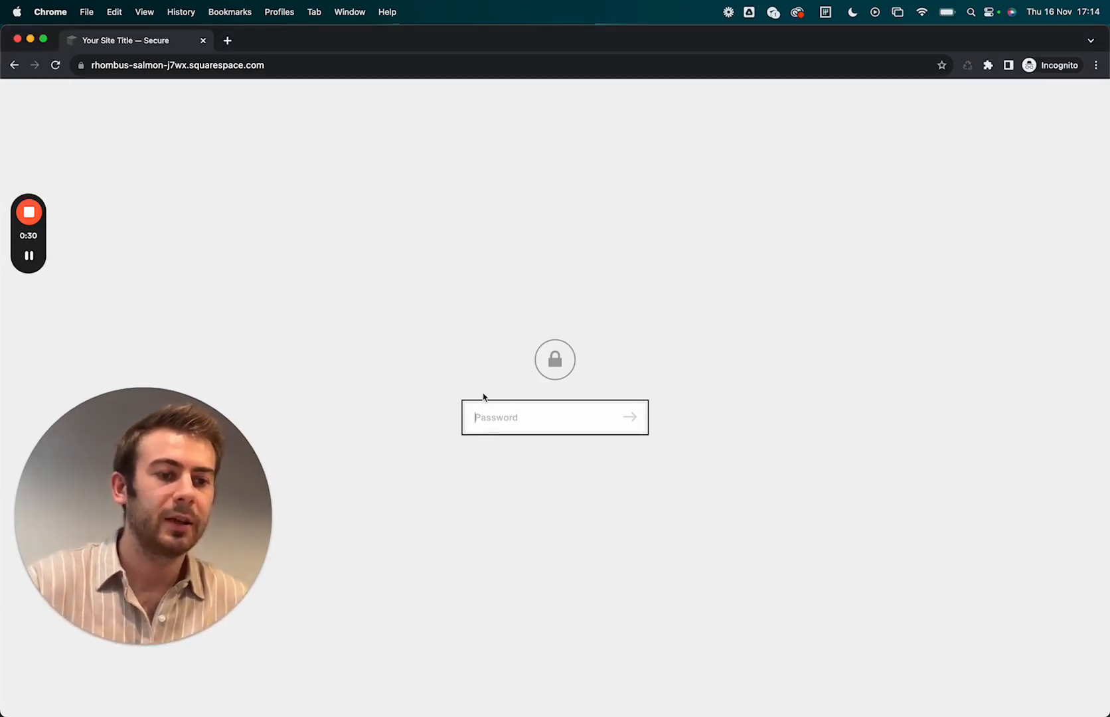
type("•••")
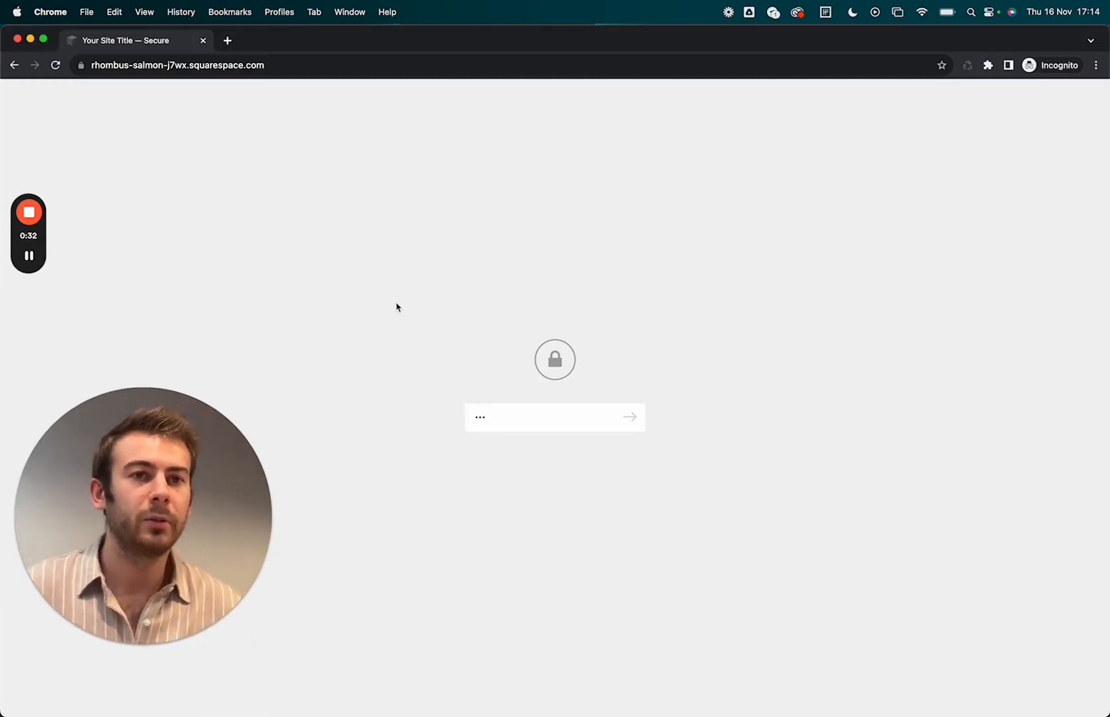
left_click(630, 417)
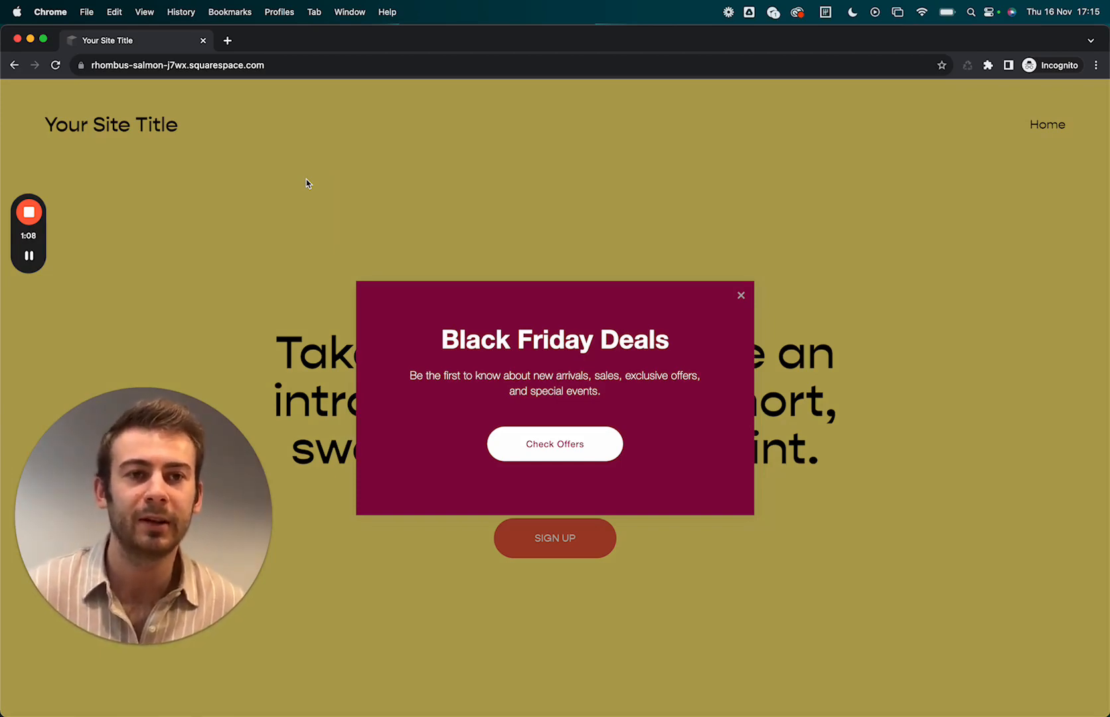
mouse_move(41, 232)
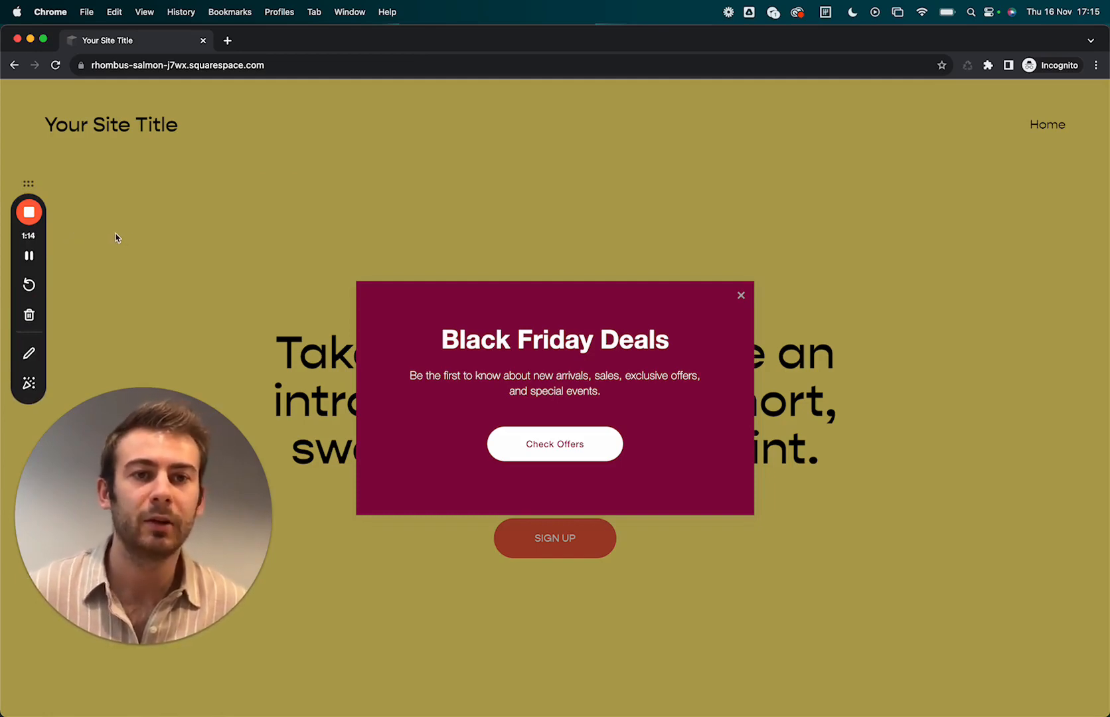
left_click(29, 256)
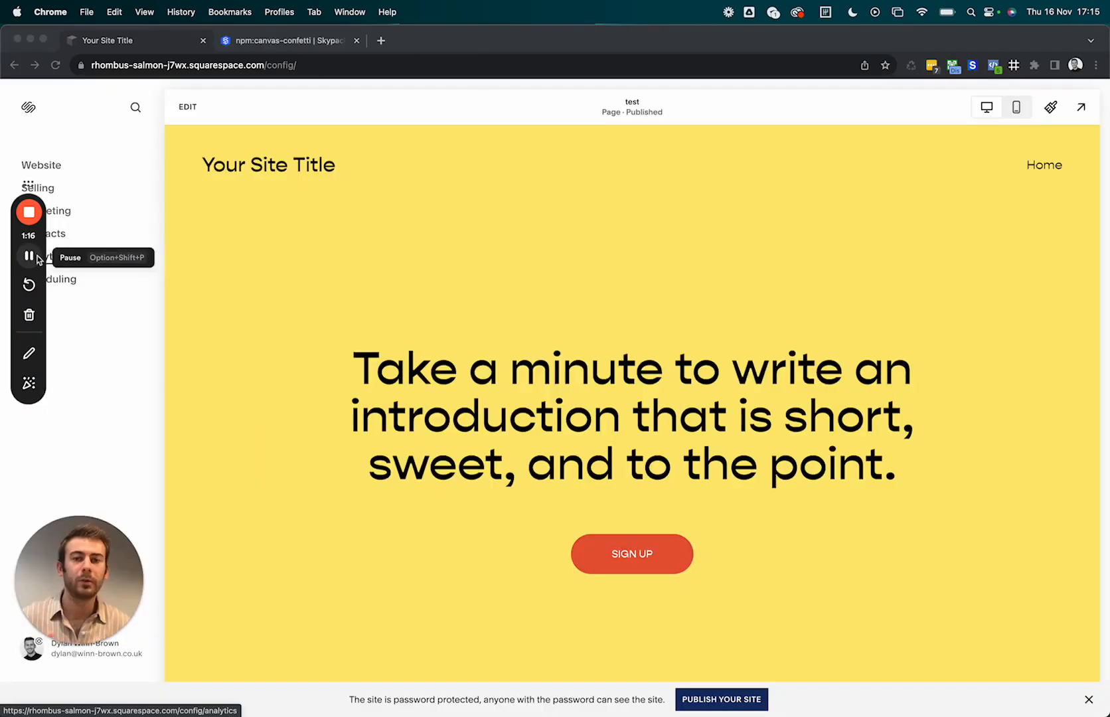
left_click(266, 273)
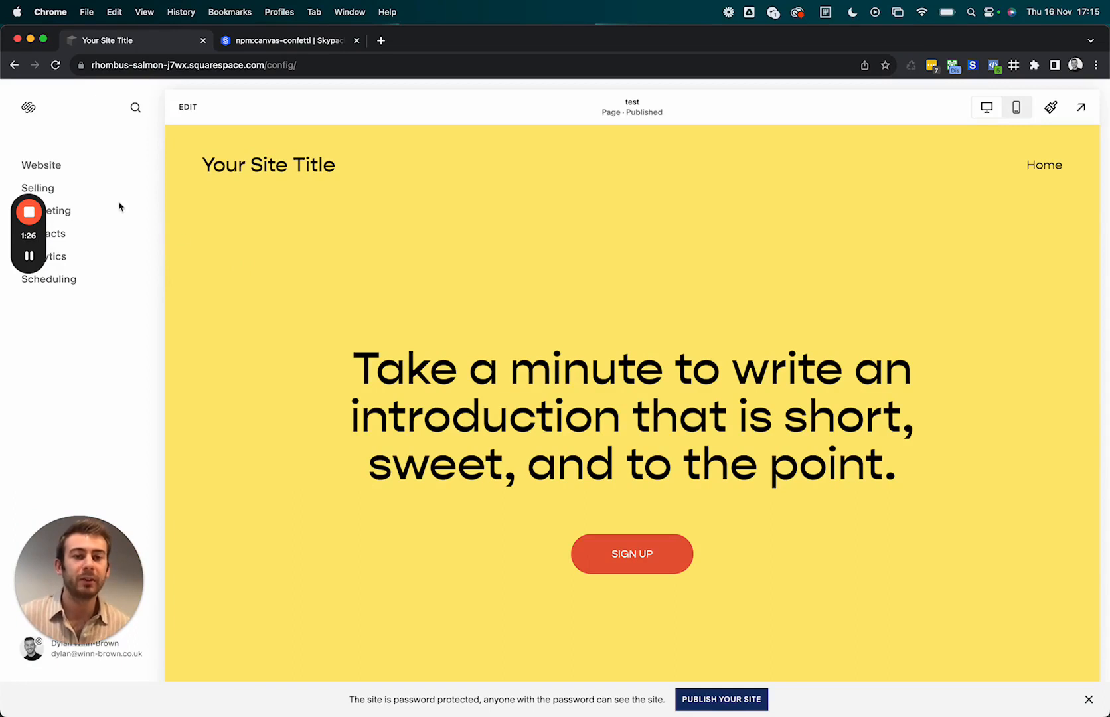
left_click_drag(24, 233, 19, 379)
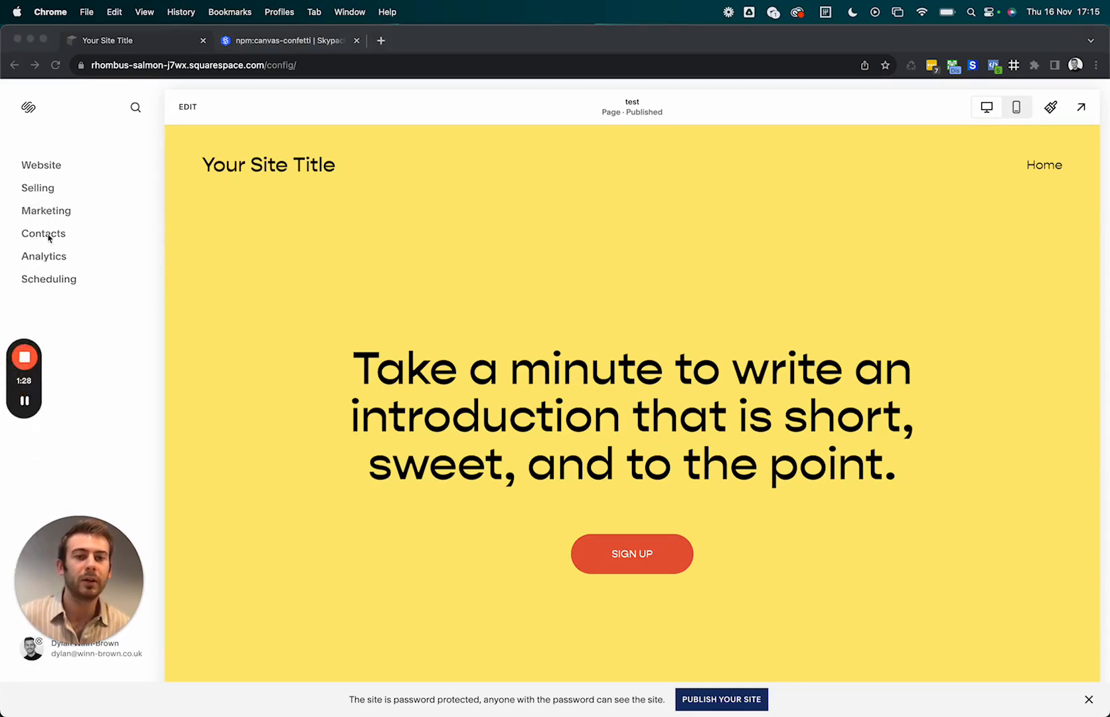
left_click(186, 230)
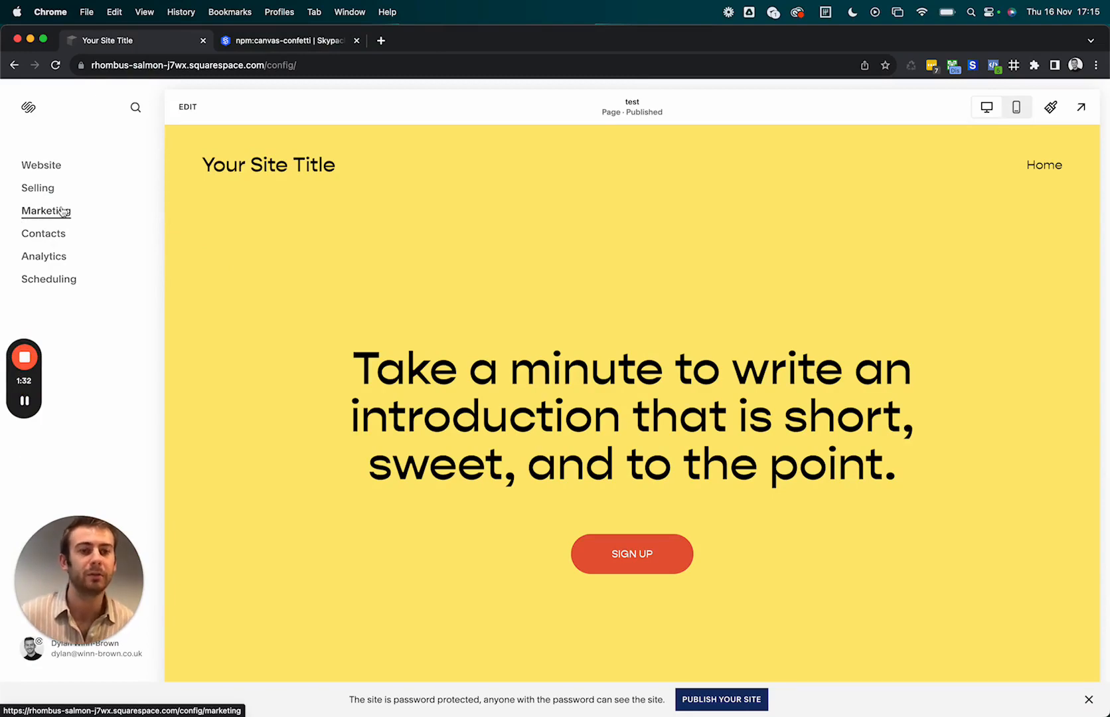
Step: Open the Promotional Pop-up settings from the site's marketing tools
left_click(61, 211)
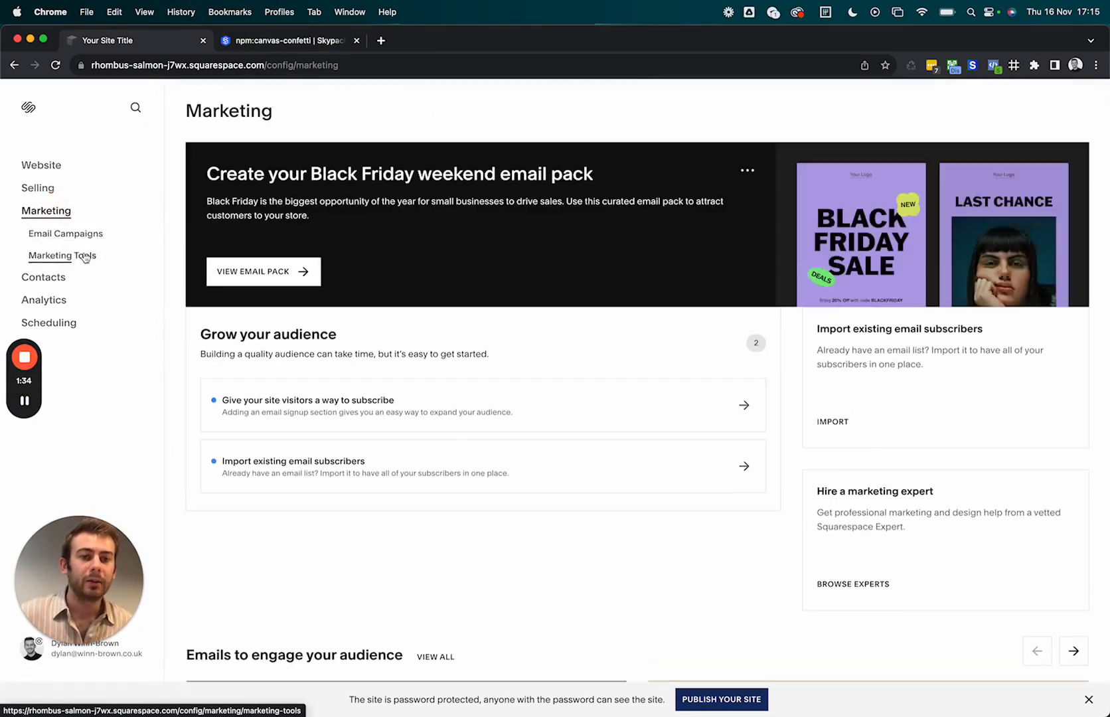
left_click(64, 255)
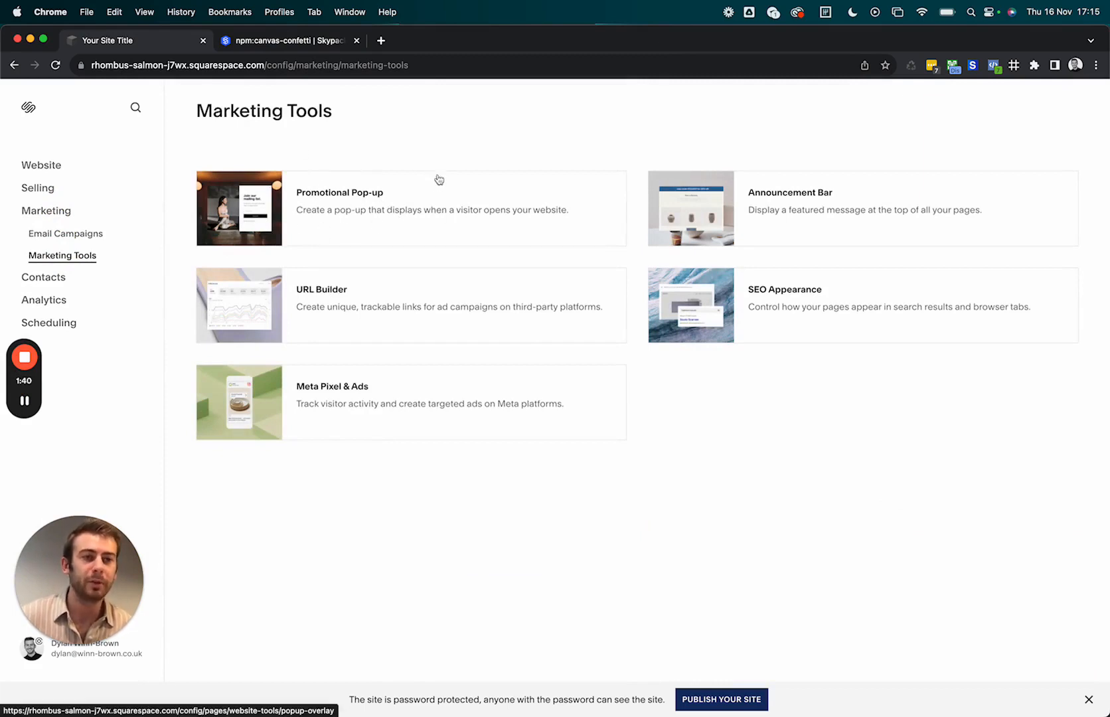
left_click(334, 208)
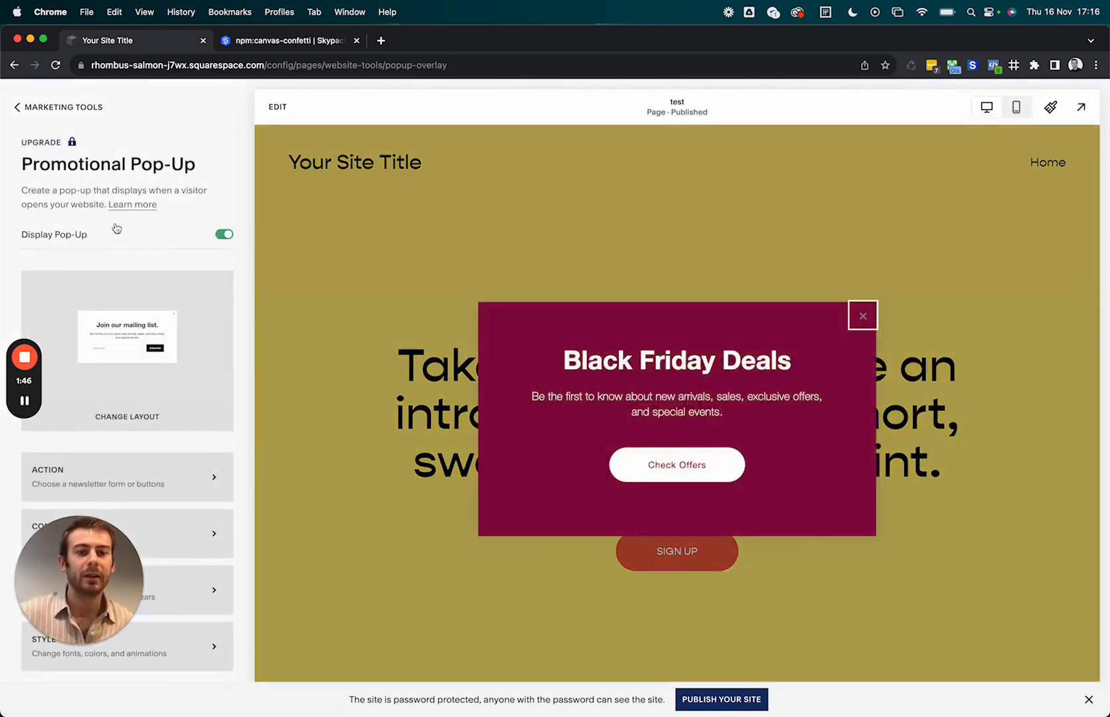
left_click(654, 348)
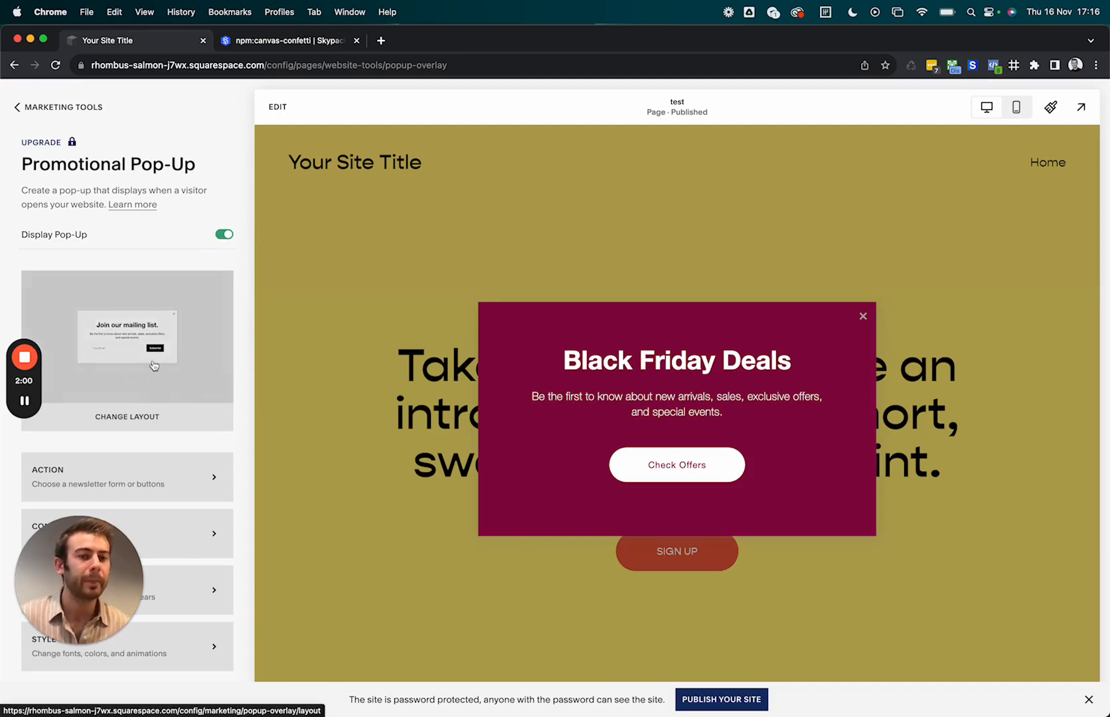
Step: Look through the pop-up layouts and choose the one with an image beside the text
left_click(143, 422)
scroll(83, 269, "down", 5)
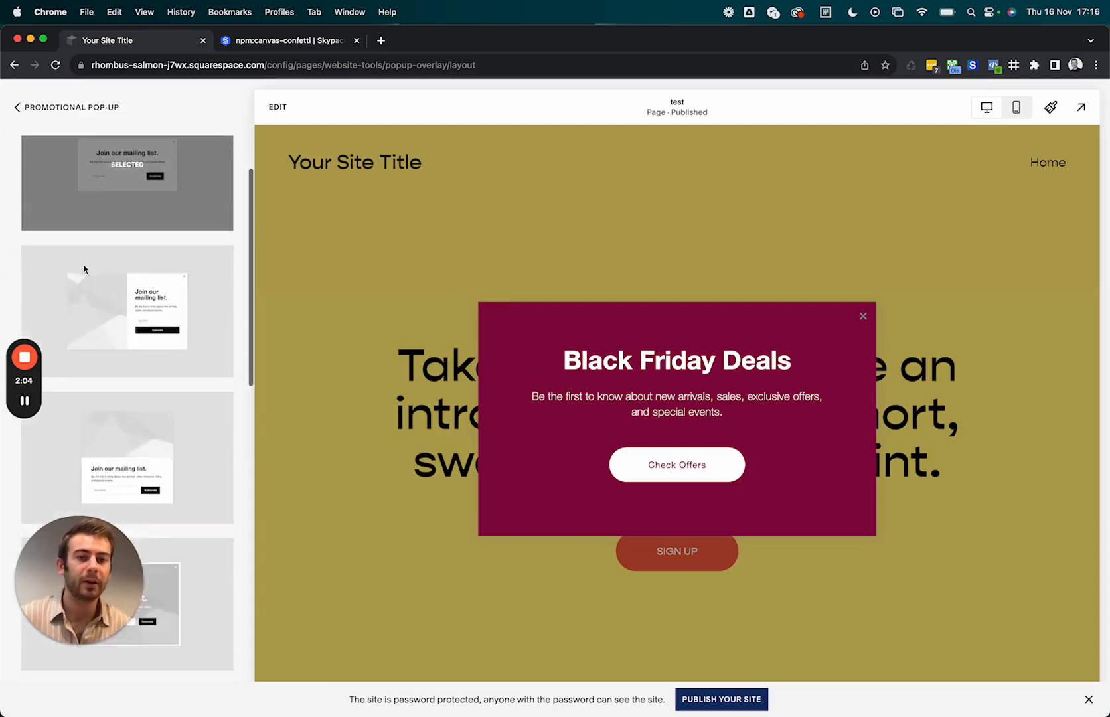
scroll(85, 269, "down", 10)
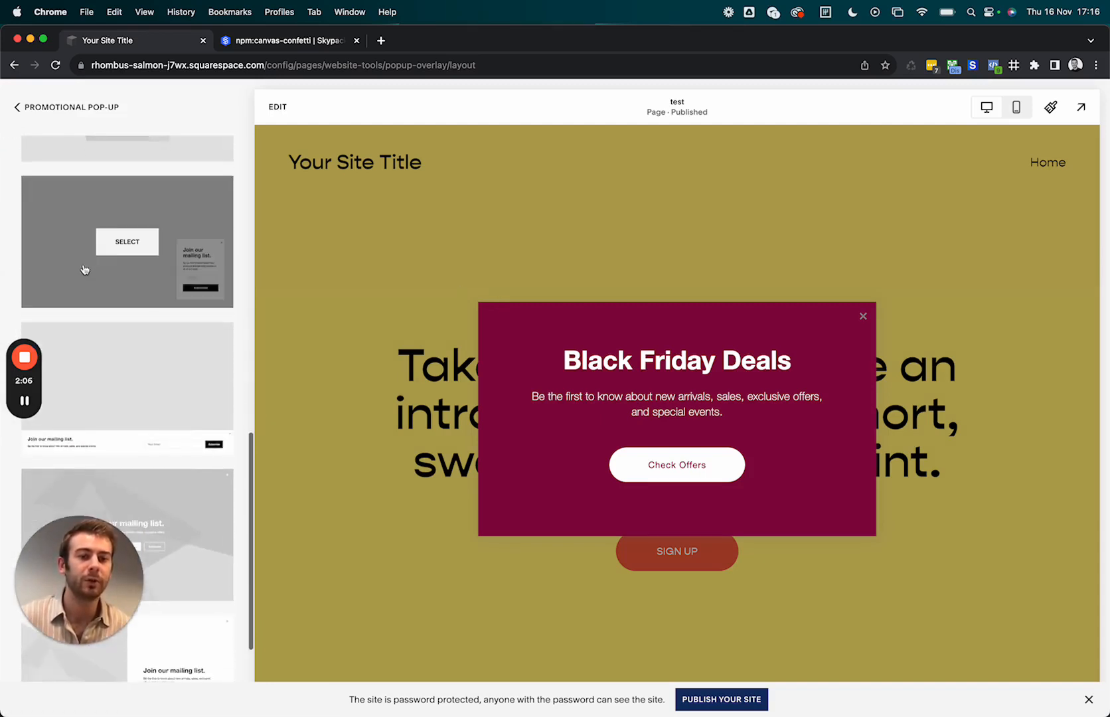
scroll(117, 232, "up", 3)
scroll(117, 232, "up", 6)
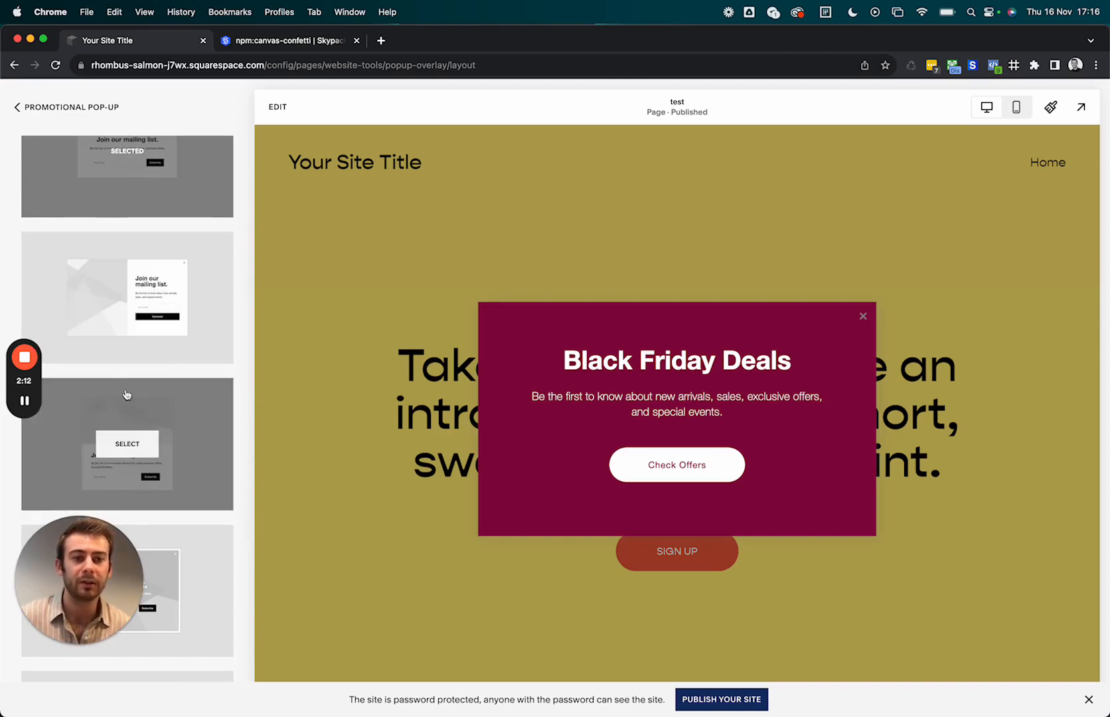
scroll(125, 381, "up", 2)
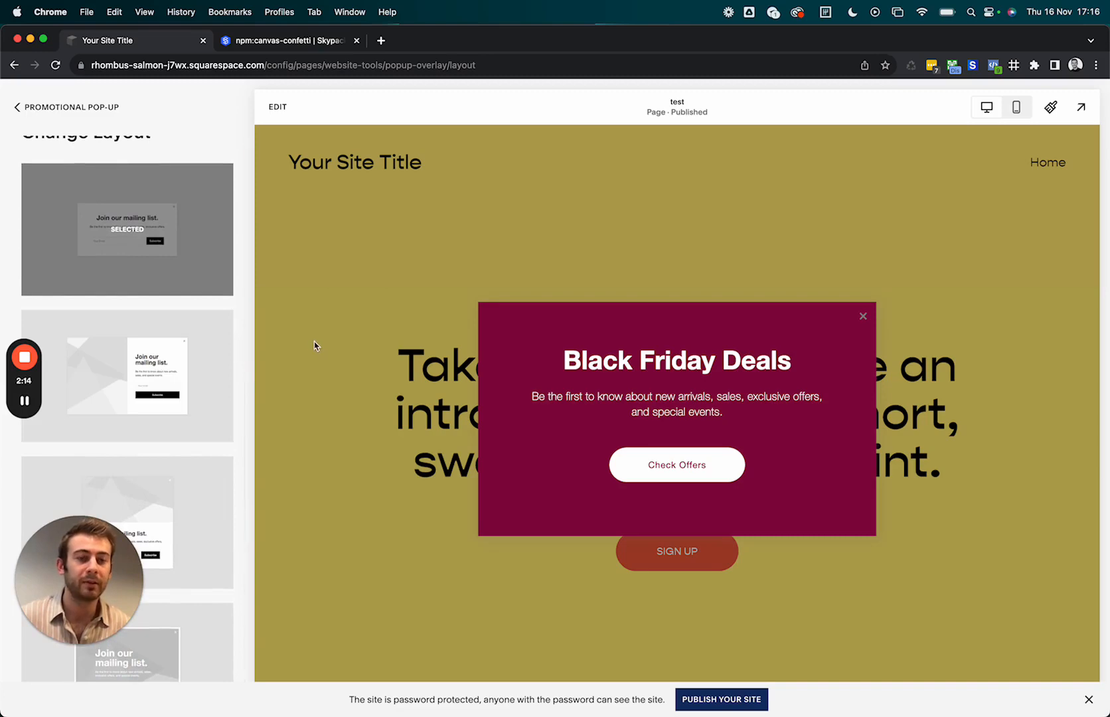
left_click(179, 343)
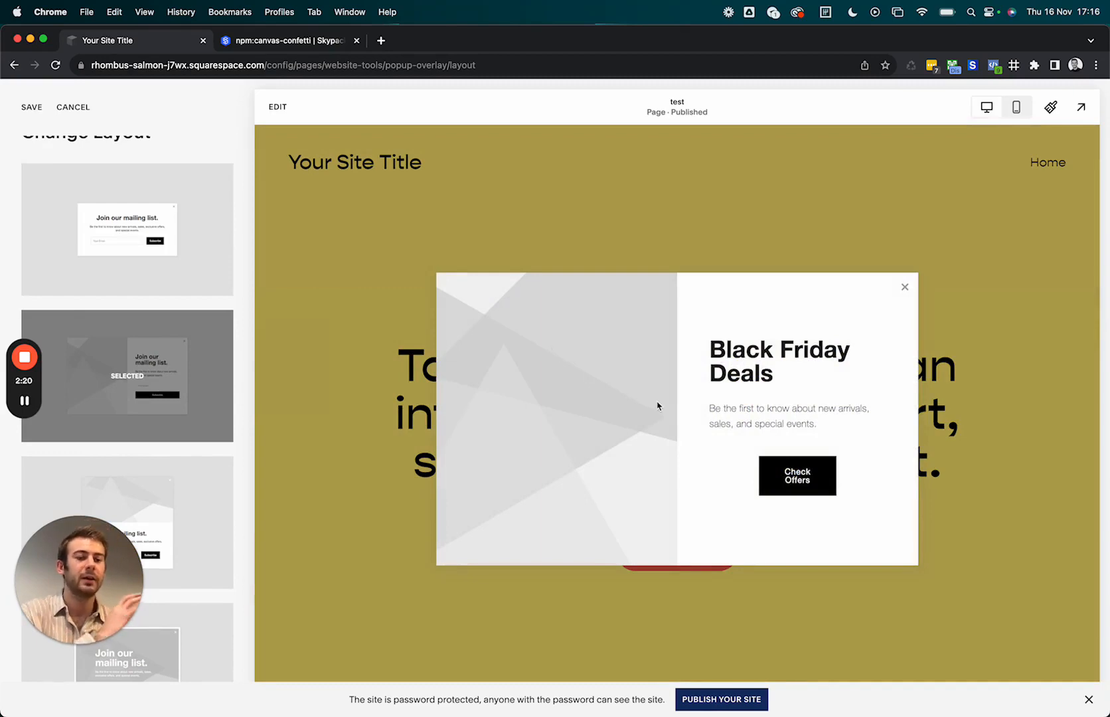
Step: Switch the pop-up back to the first, centred text-only layout and return to the pop-up settings
left_click(149, 240)
scroll(128, 218, "up", 1)
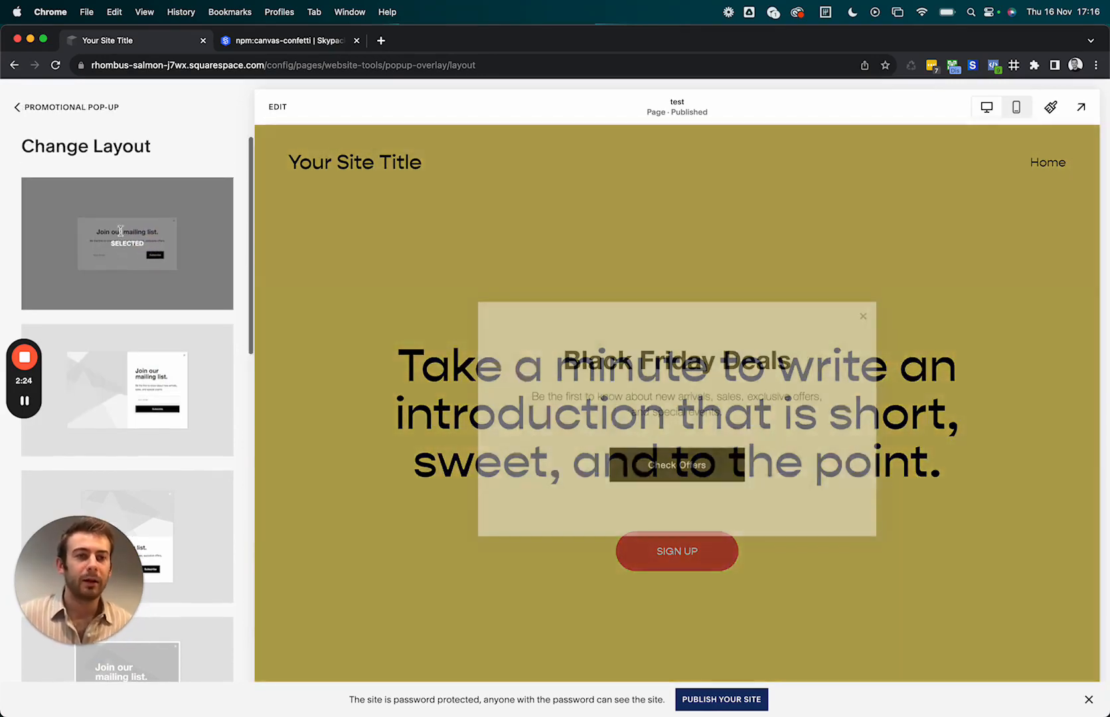
left_click(76, 106)
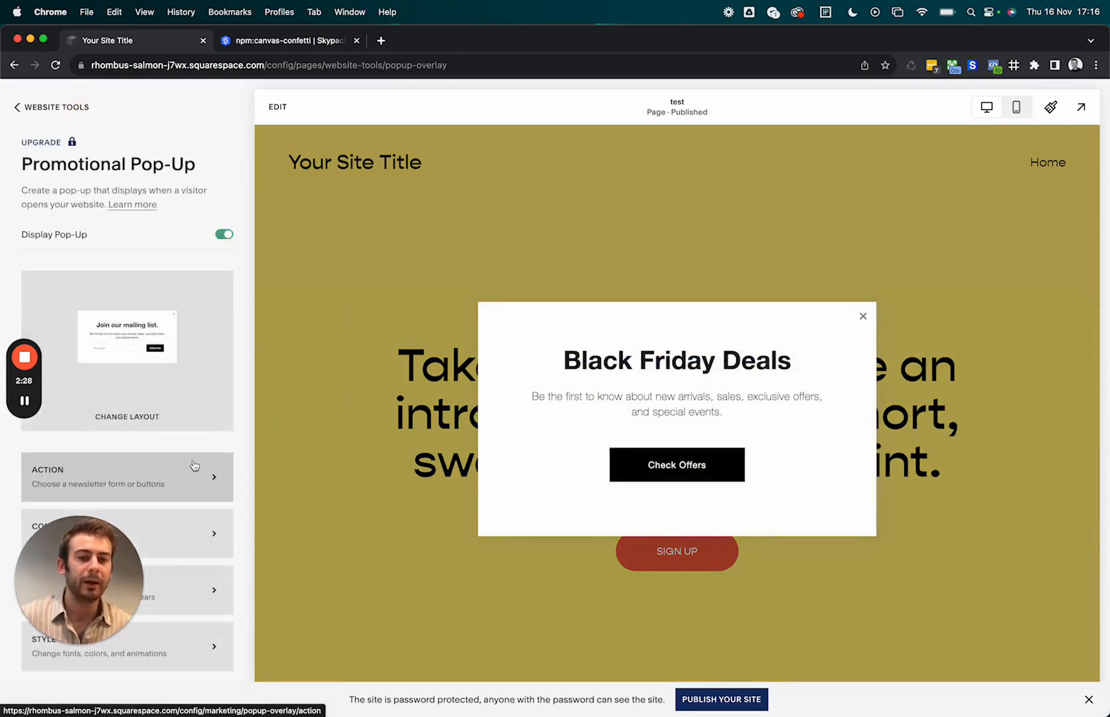
left_click_drag(67, 558, 1003, 174)
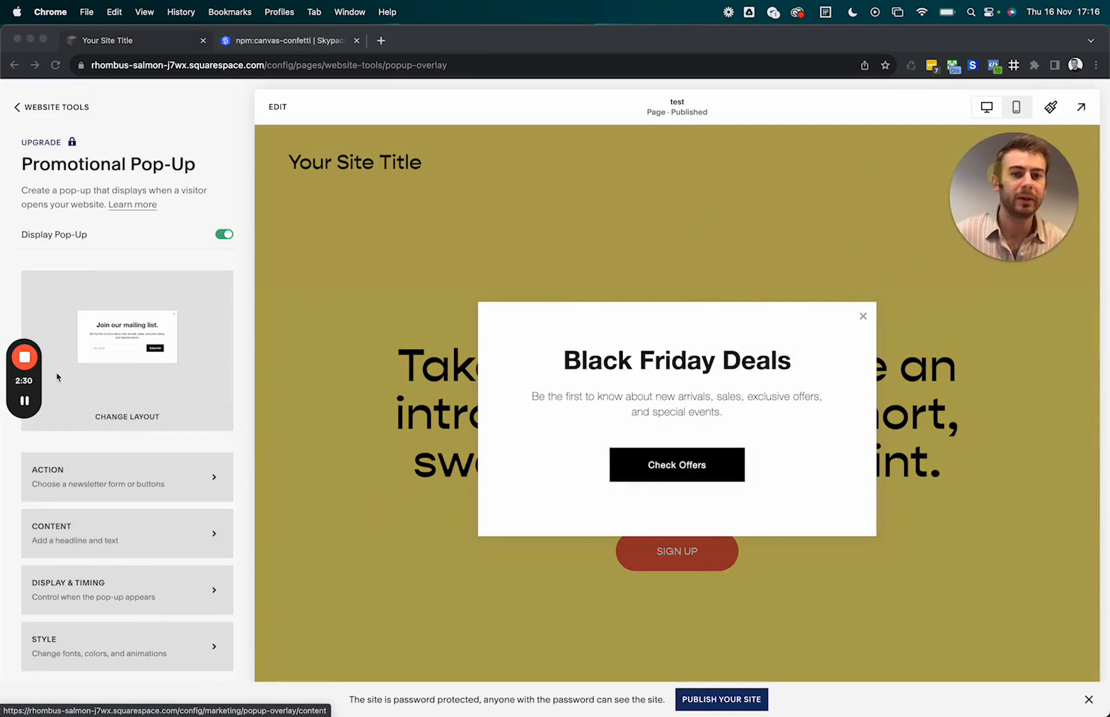
left_click(218, 450)
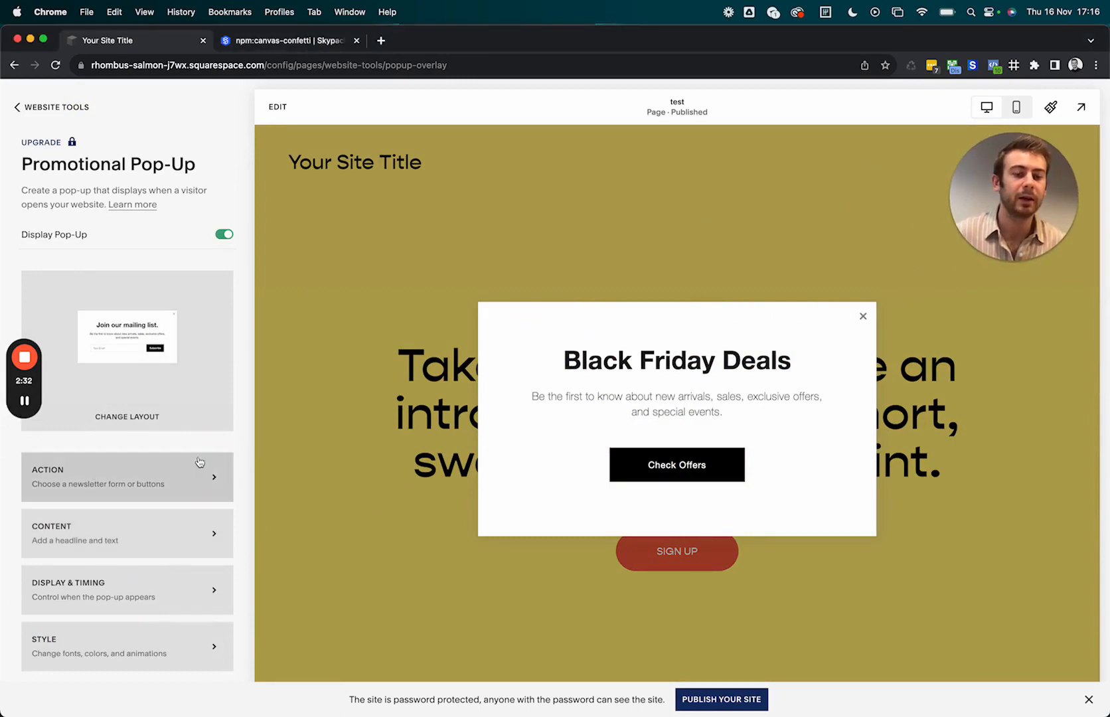
Step: Open the pop-up's action settings and set the first button's label to Shop Now
left_click(92, 482)
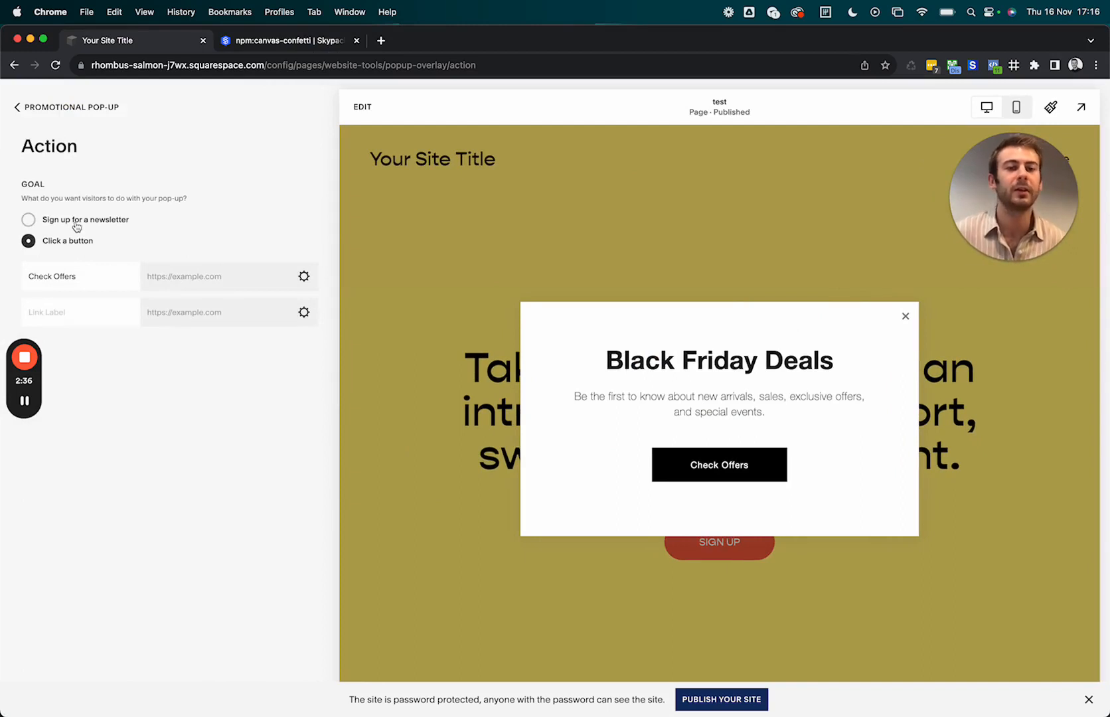
triple_click(103, 274)
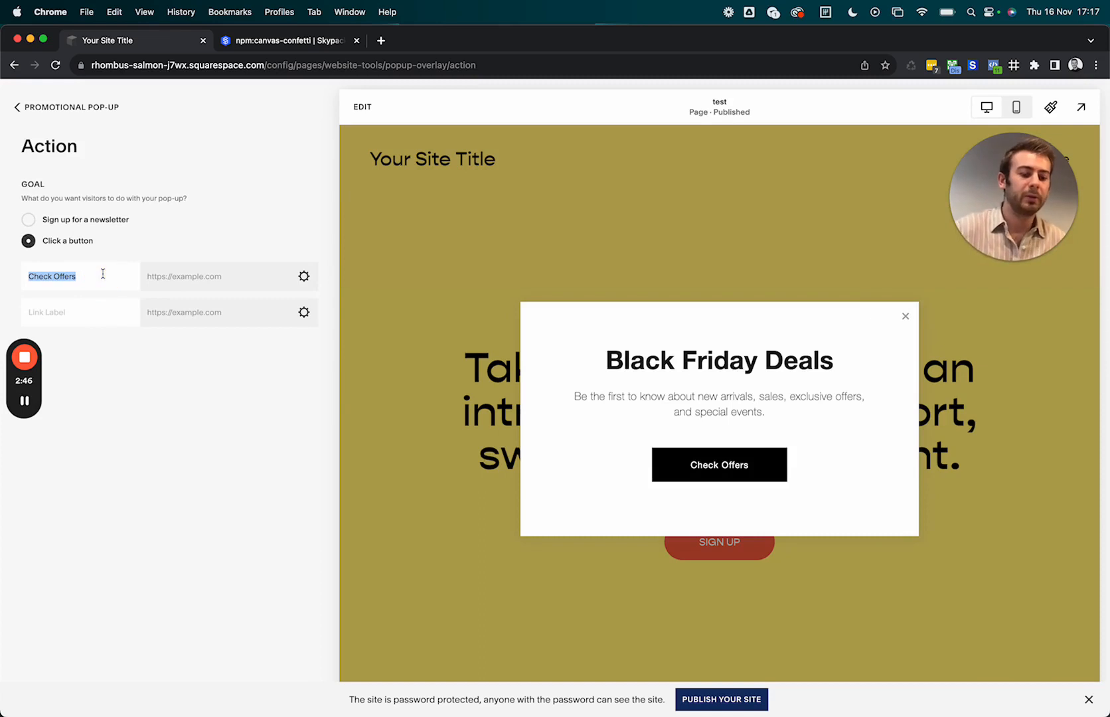
type("Shop no")
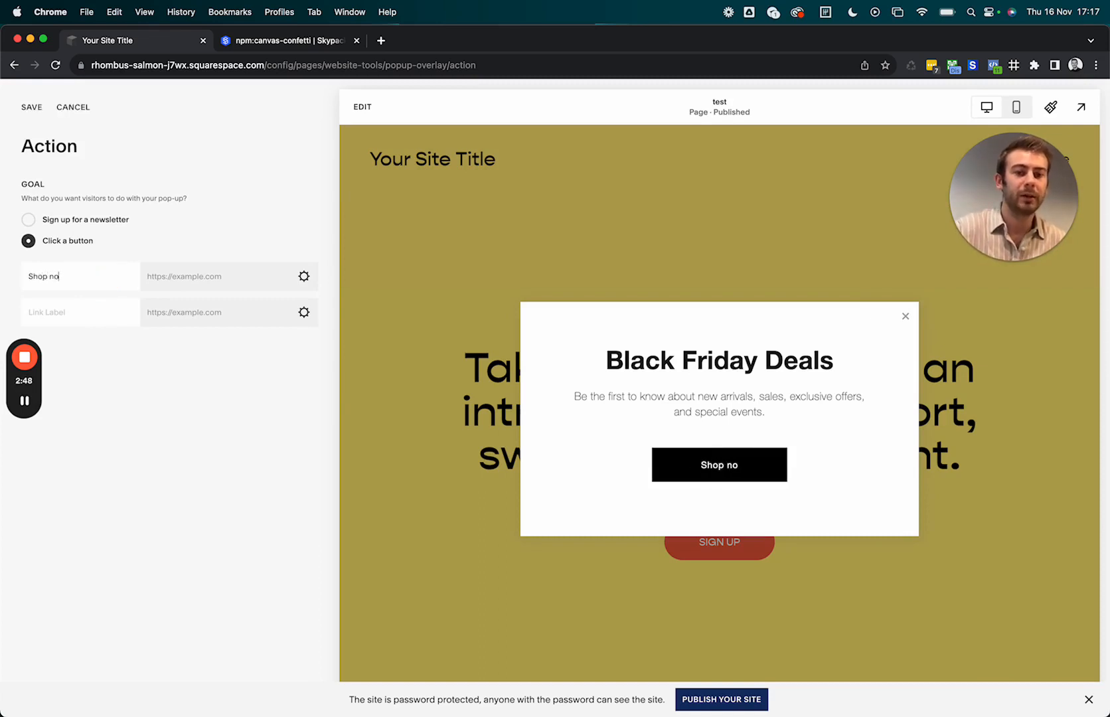
type("Now")
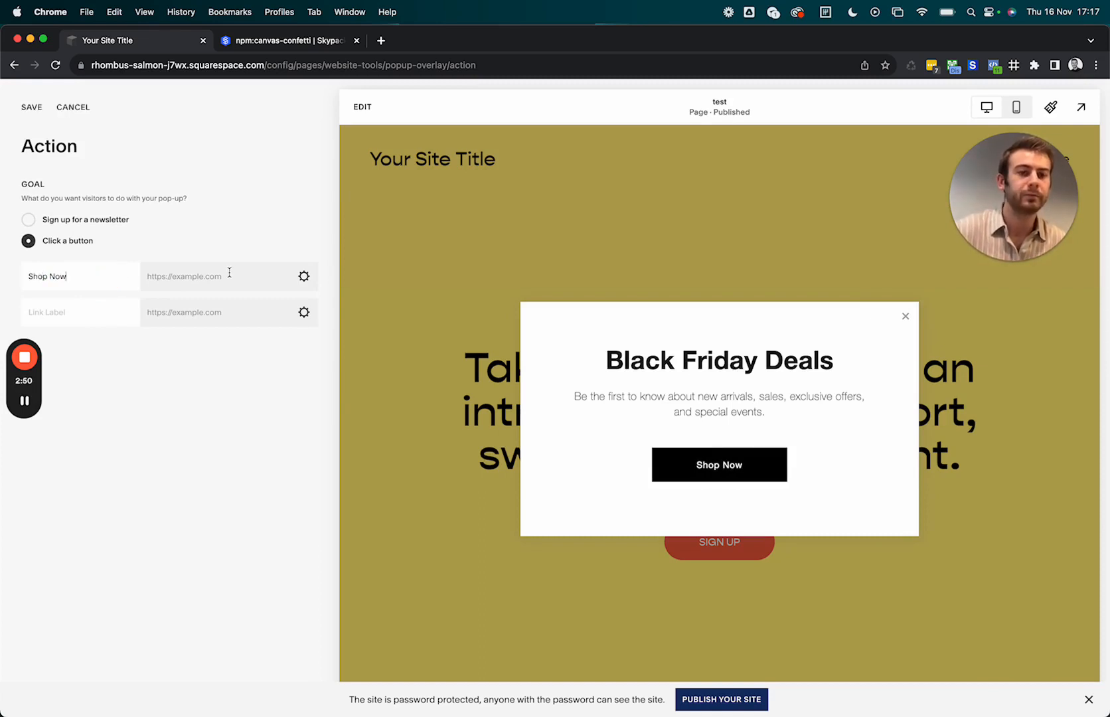
Step: Examine the link editor's page options for the Shop Now button, then close it without choosing a link
left_click(228, 272)
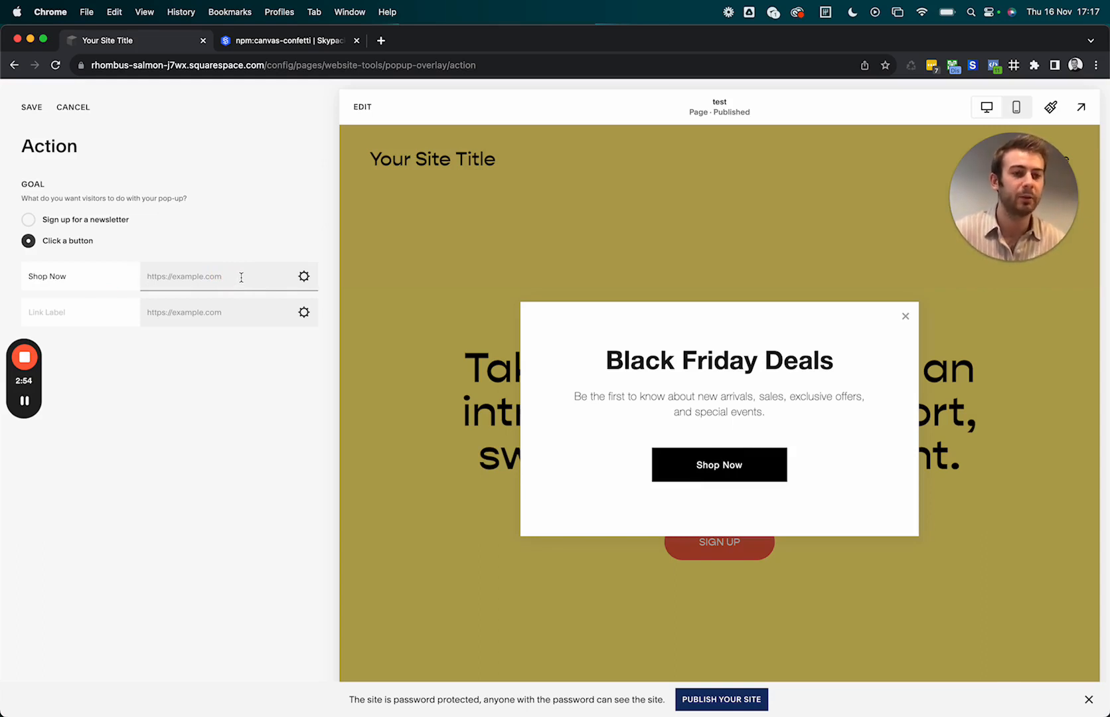
left_click(304, 276)
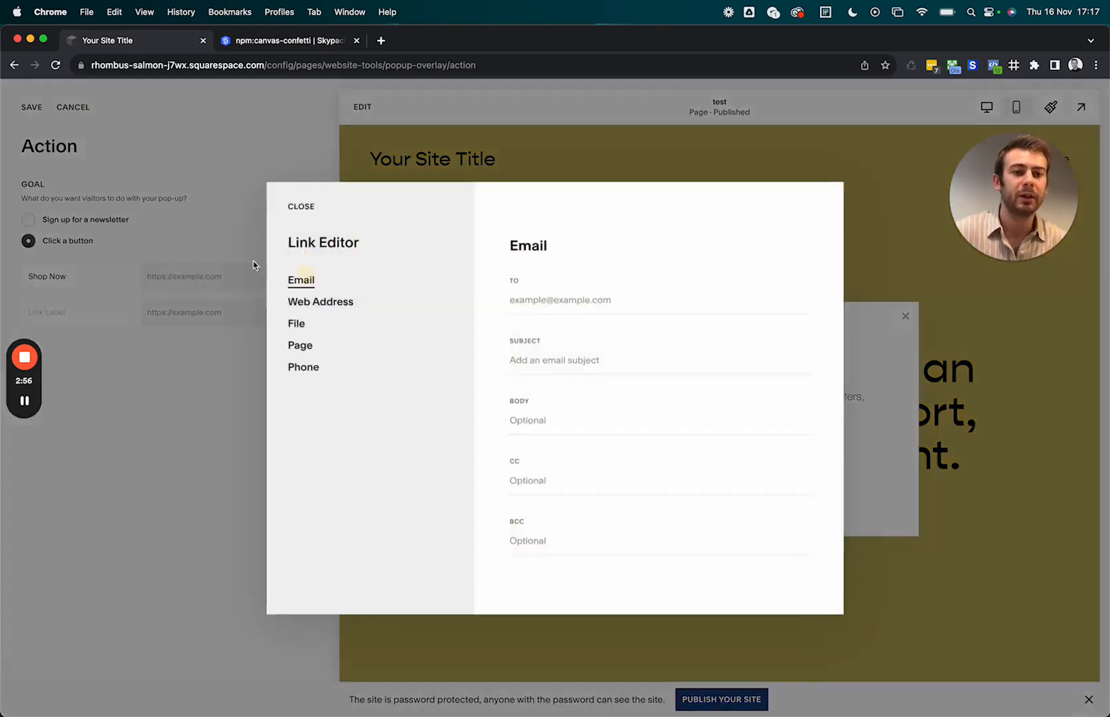
left_click(194, 295)
left_click(304, 277)
left_click(299, 346)
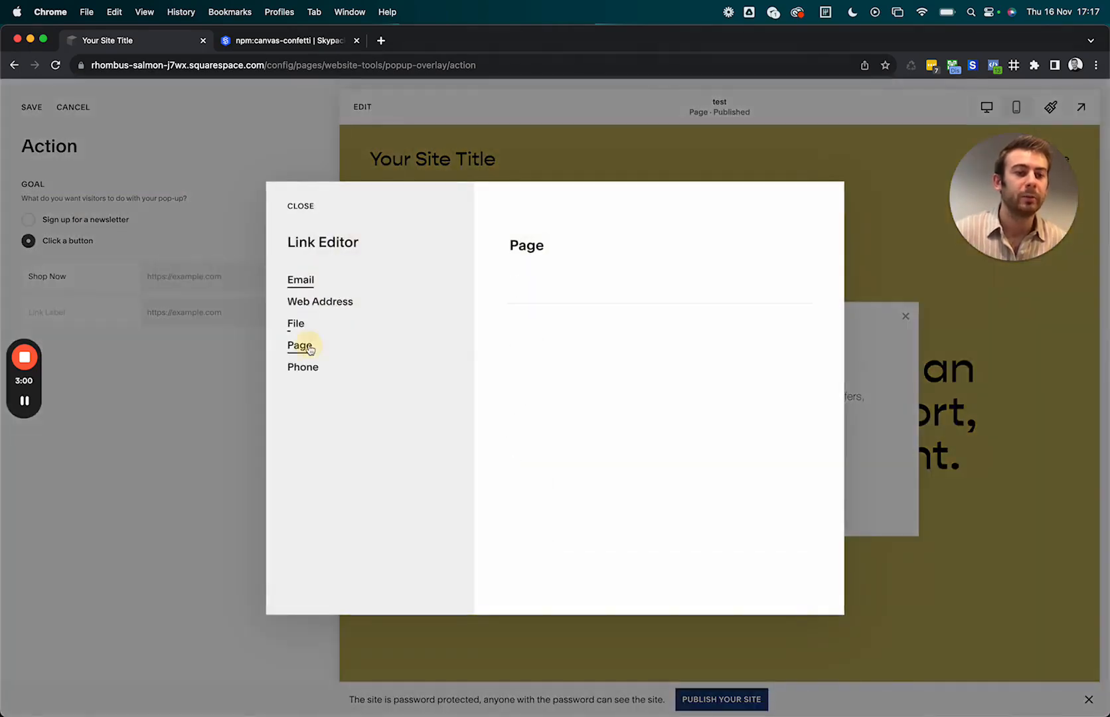
left_click(590, 300)
left_click(583, 375)
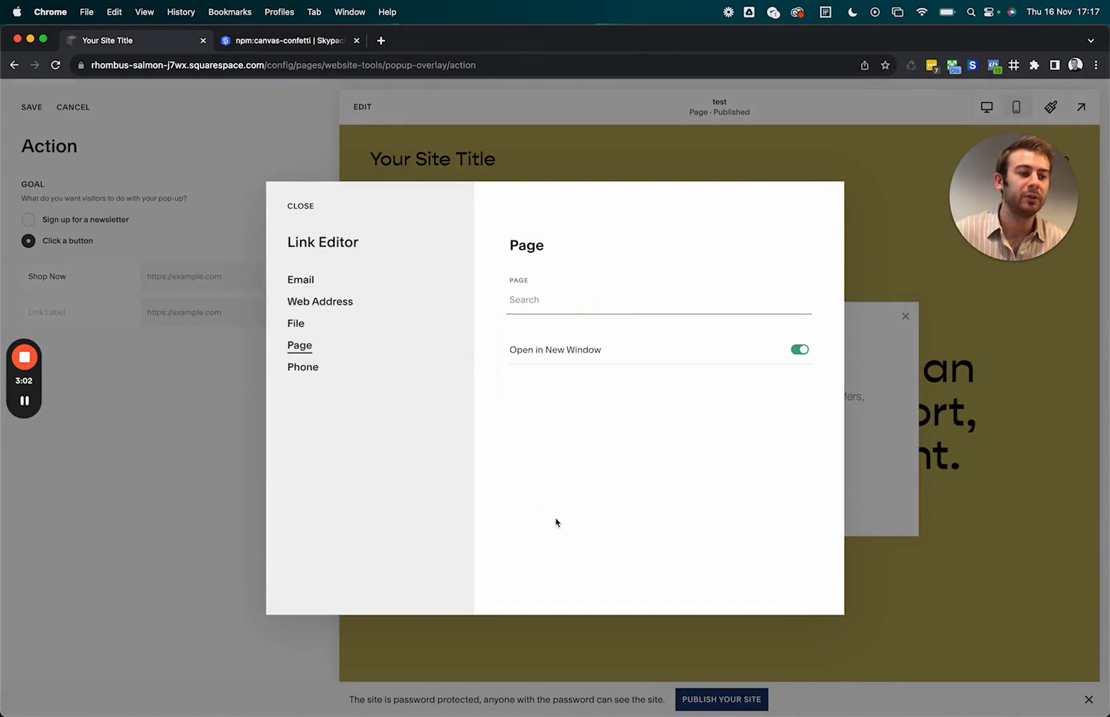
left_click(224, 206)
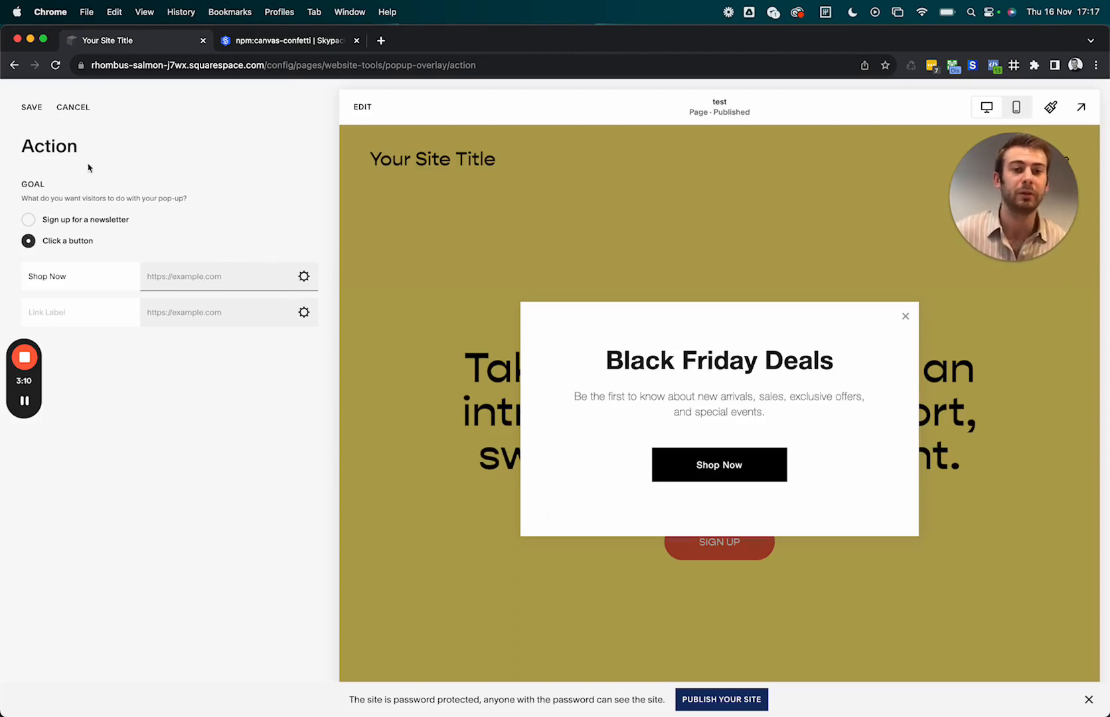
Step: Save the pop-up's action settings
left_click(31, 109)
left_click(33, 105)
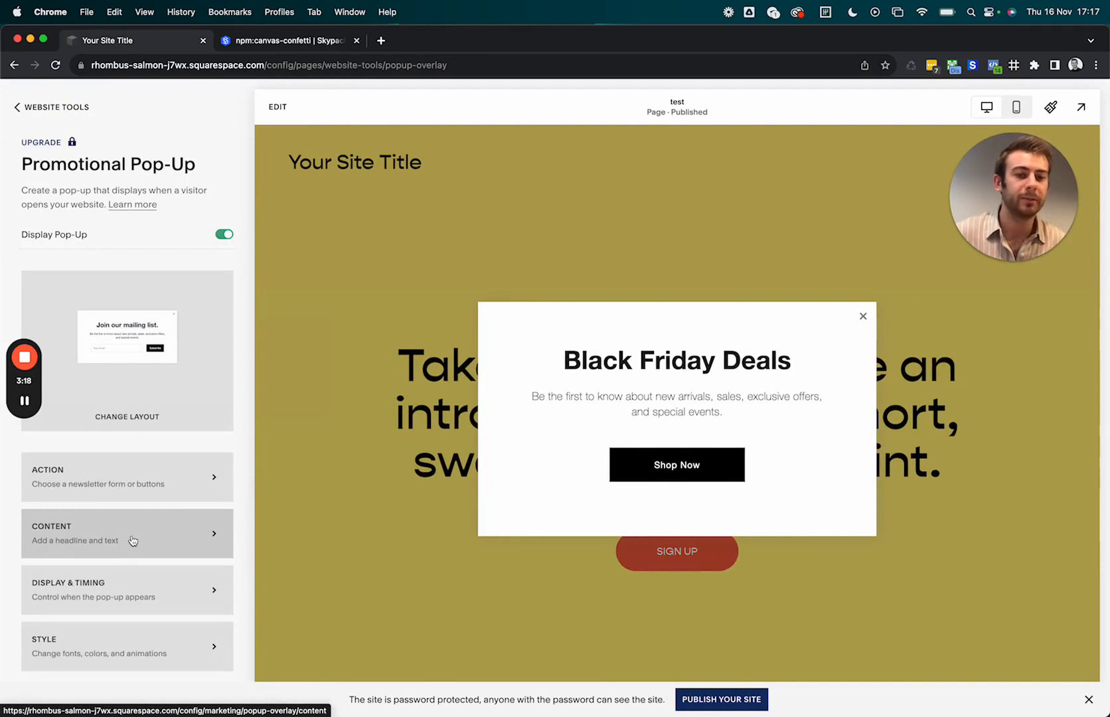
Step: Open the pop-up's content settings and review the headline and body text fields
left_click(132, 541)
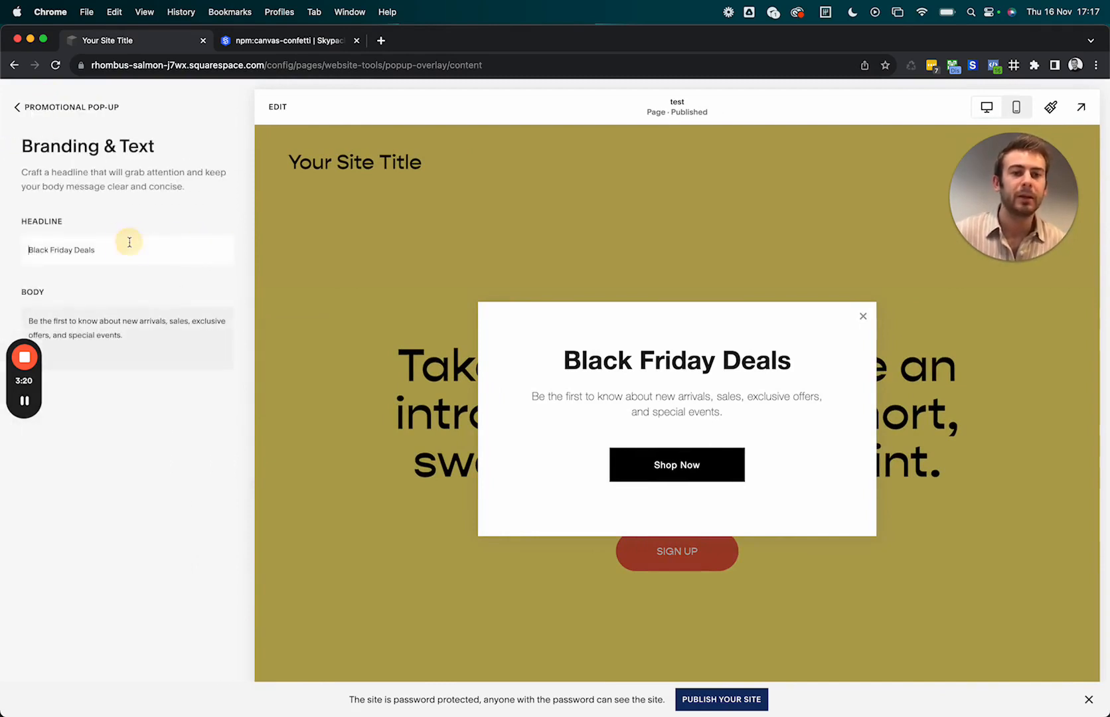
triple_click(129, 242)
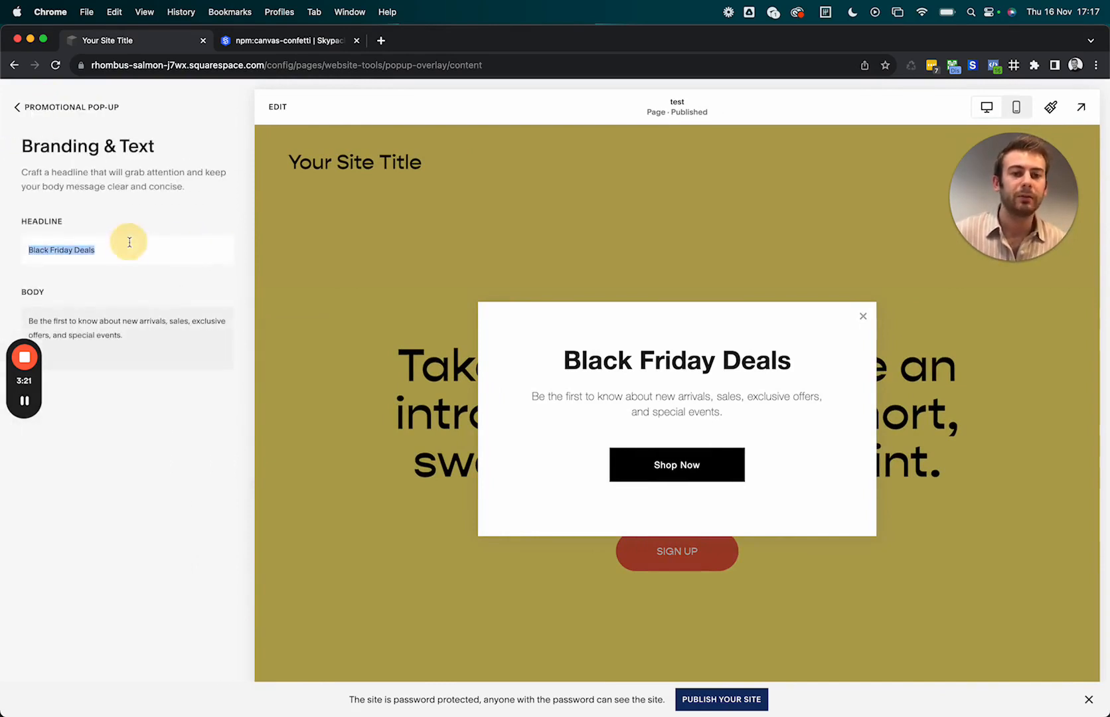
left_click(123, 335)
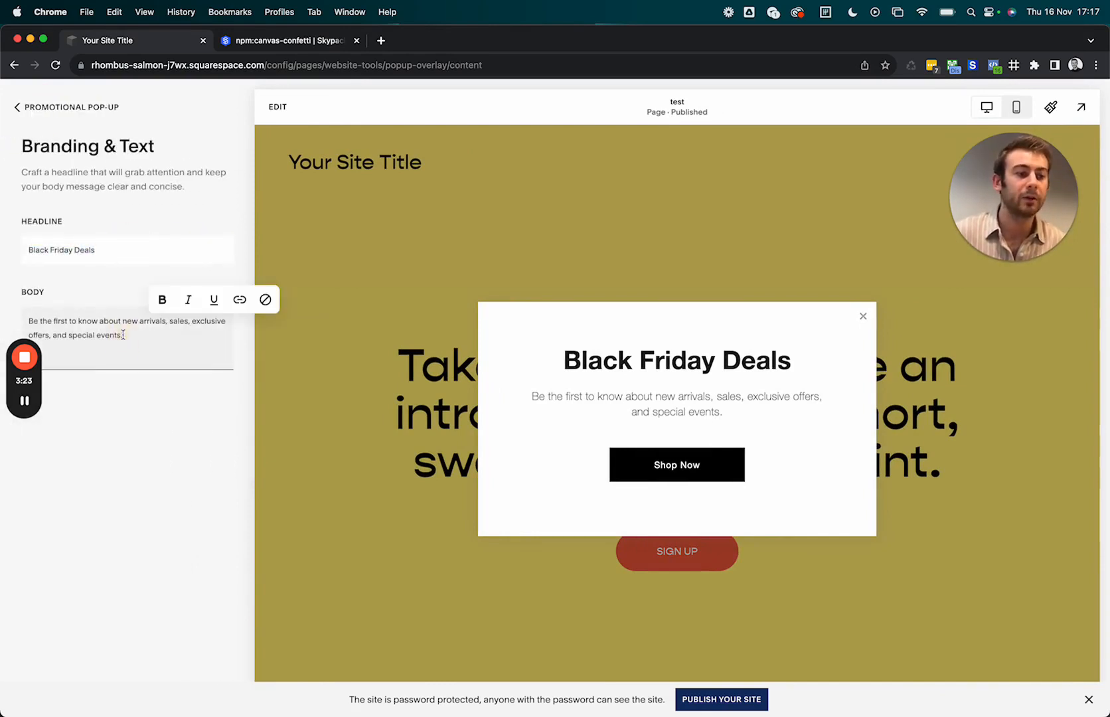
left_click(108, 250)
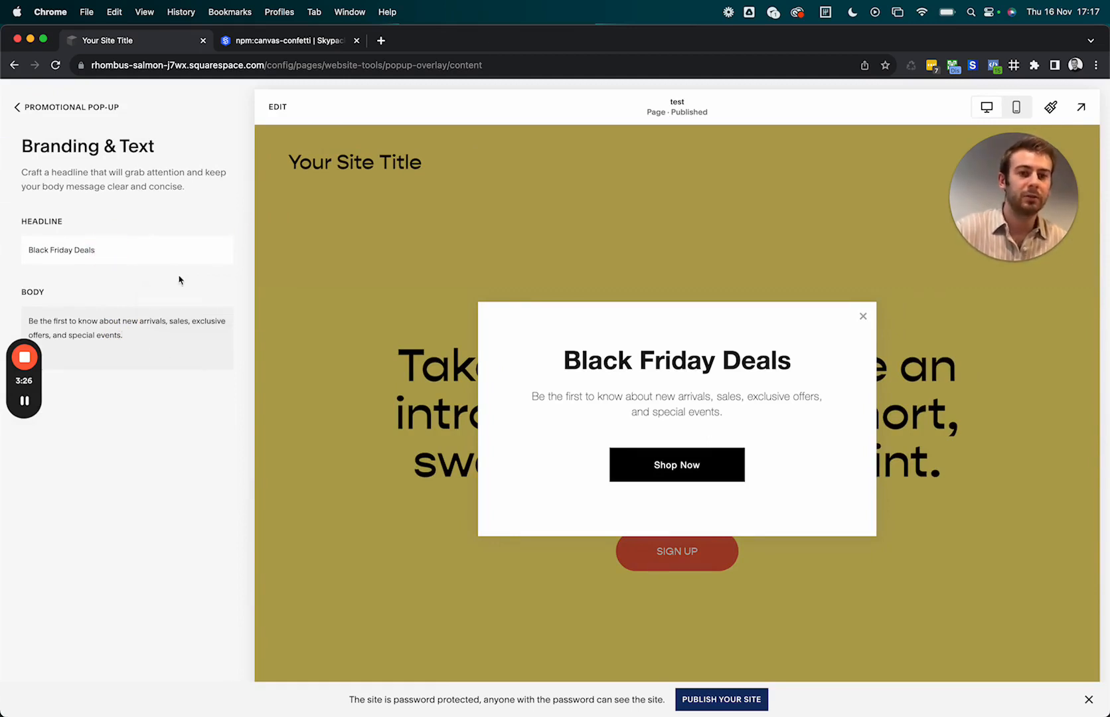
Step: Replace the pop-up's body text with "Check out our latest black friday deals and use code"
triple_click(148, 249)
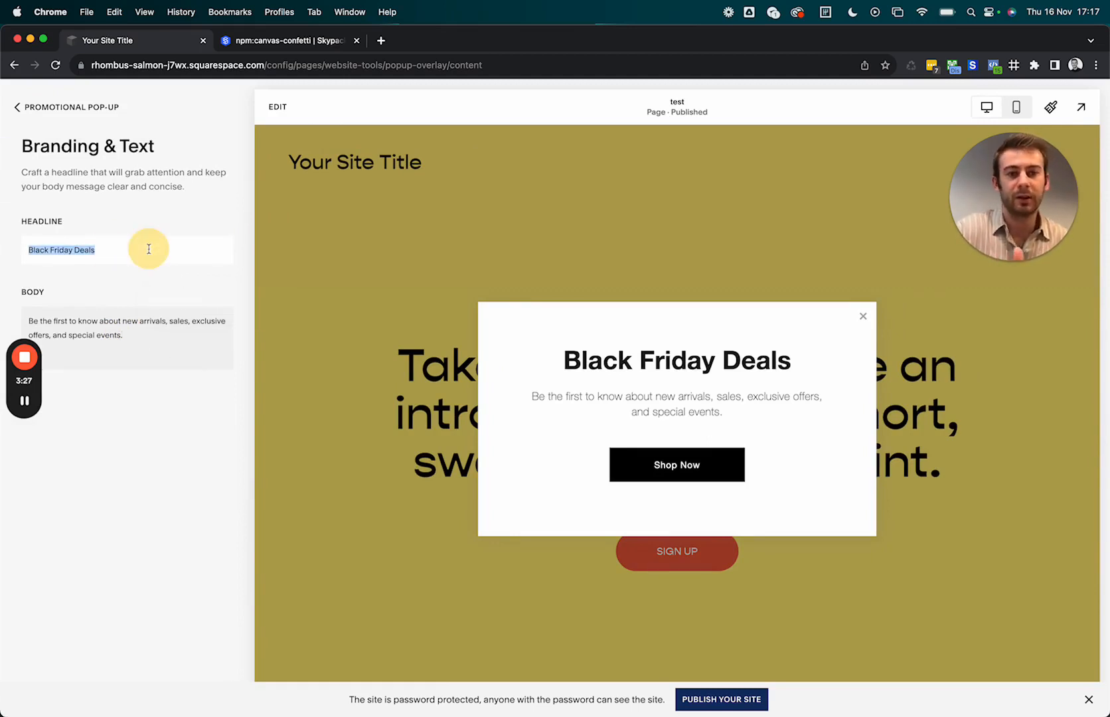
triple_click(177, 331)
key("BackSpace")
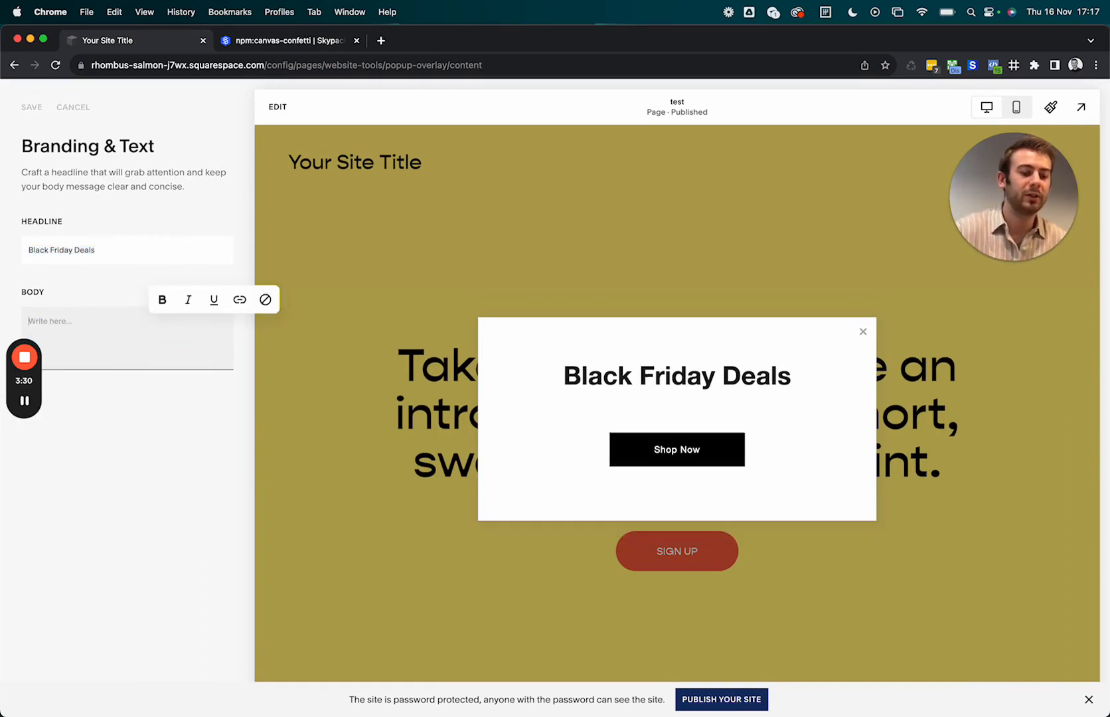
type("Check out our")
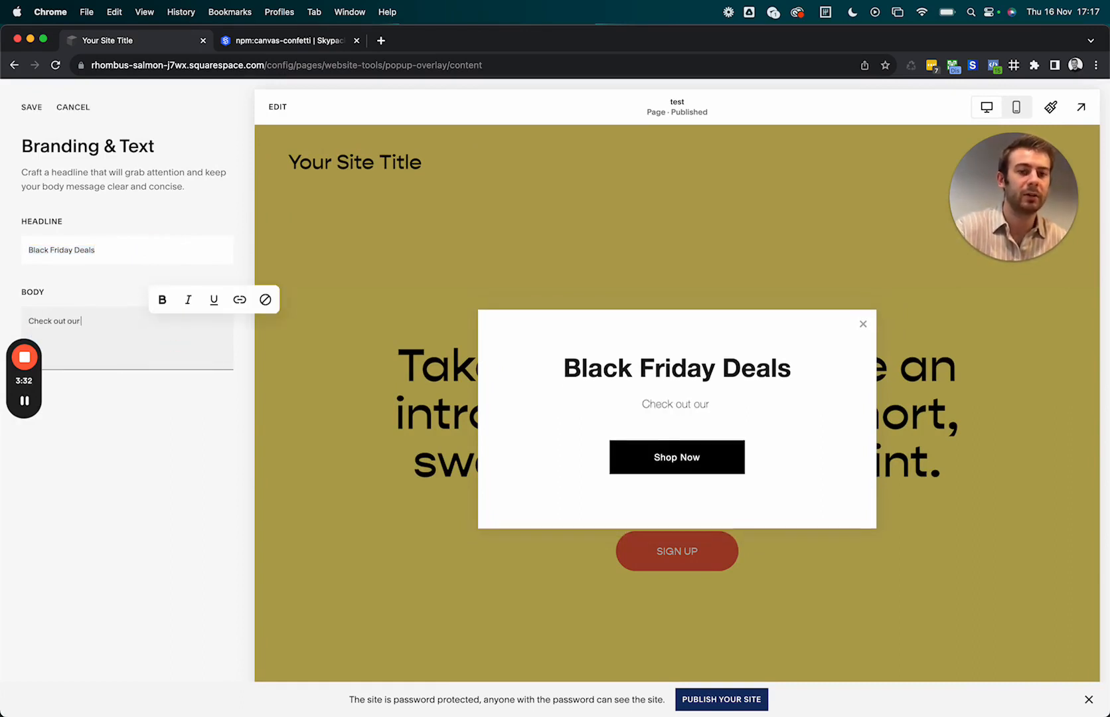
type(" latest black")
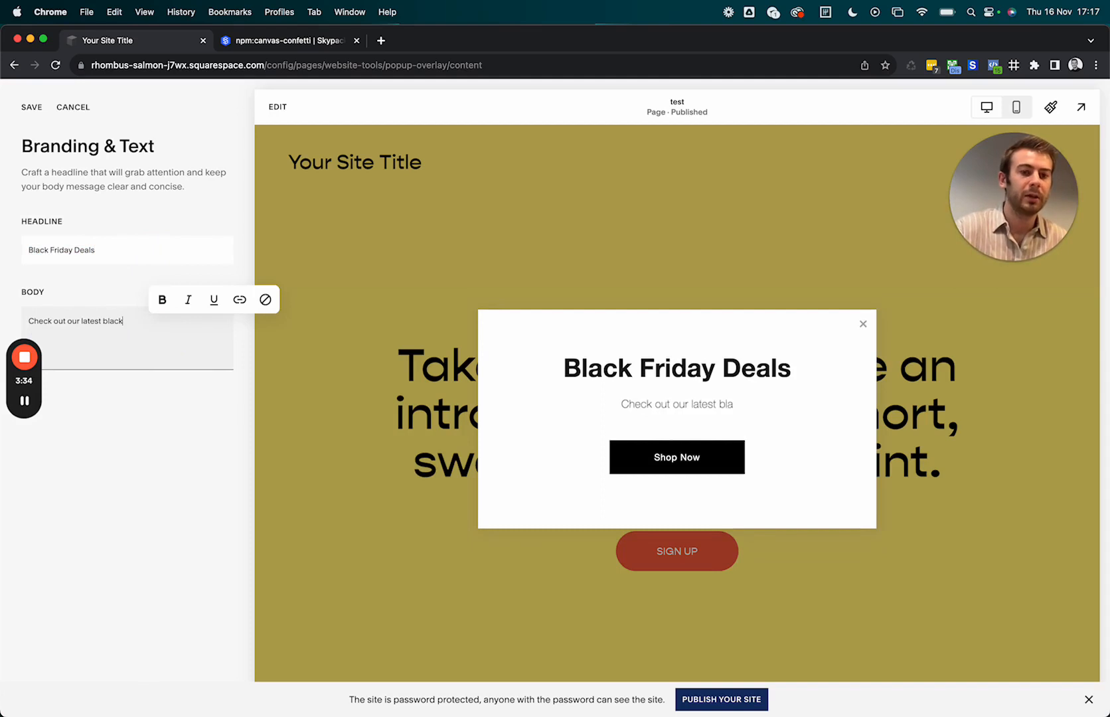
type(" friday deals and use code")
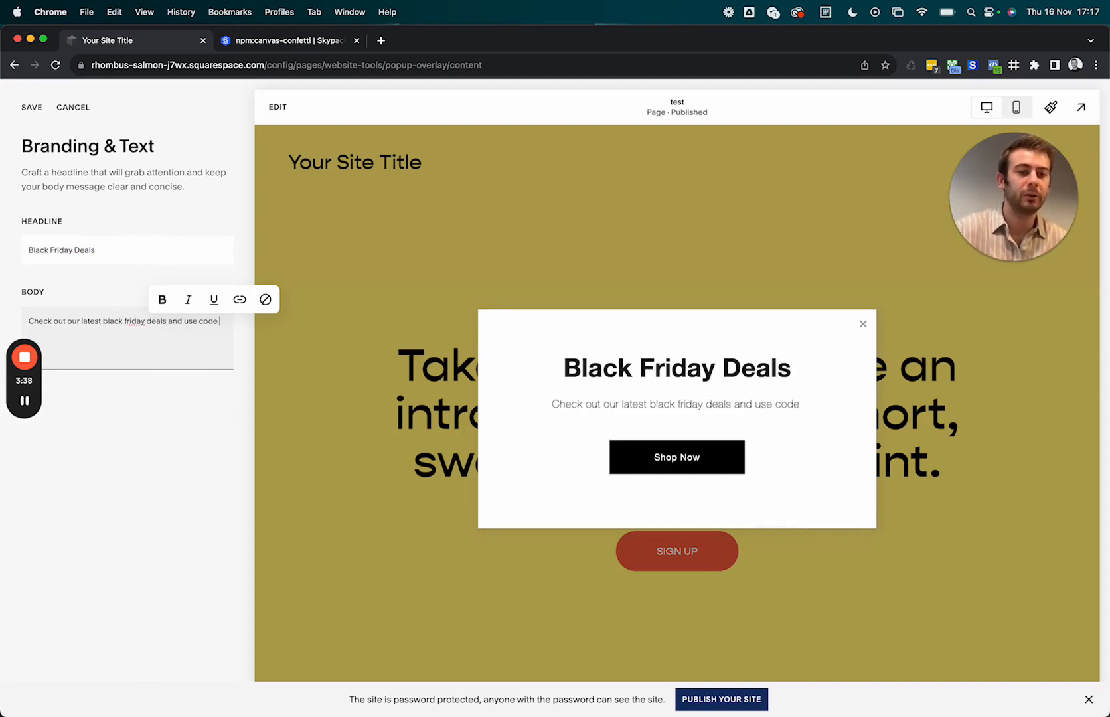
Step: Finish the body text with BLACKFRIDAY in bold and "at checkout for 10% off!" in regular weight, and save the content settings
key("super+b")
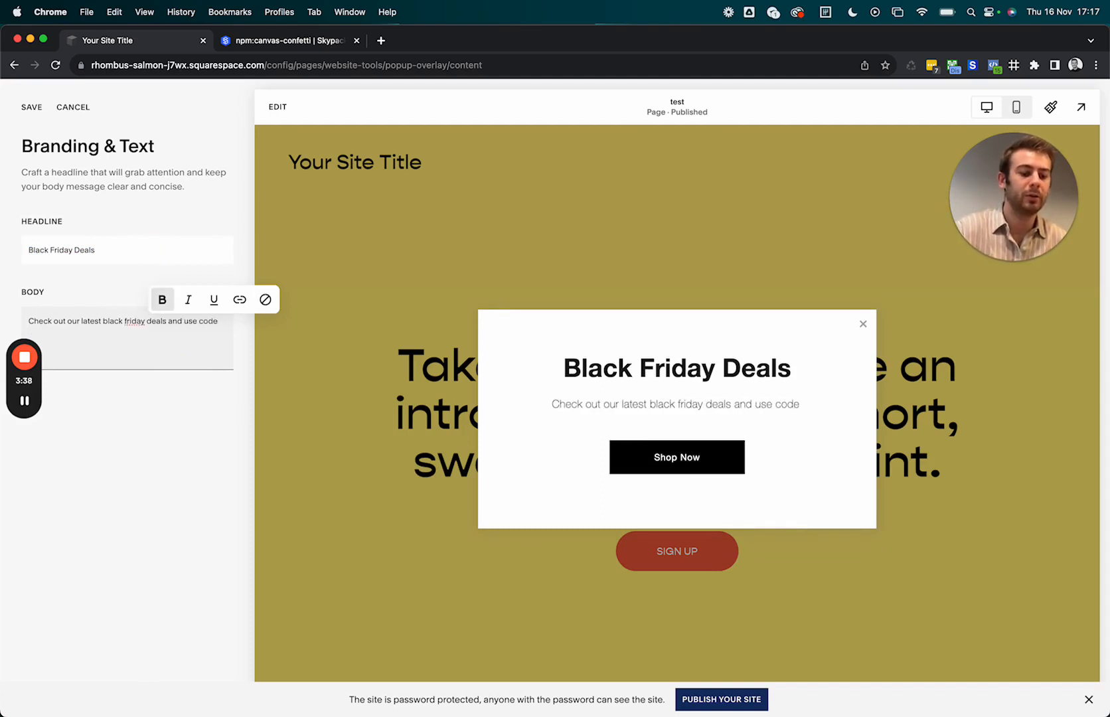
type("BLACKFRIDAY at checkout")
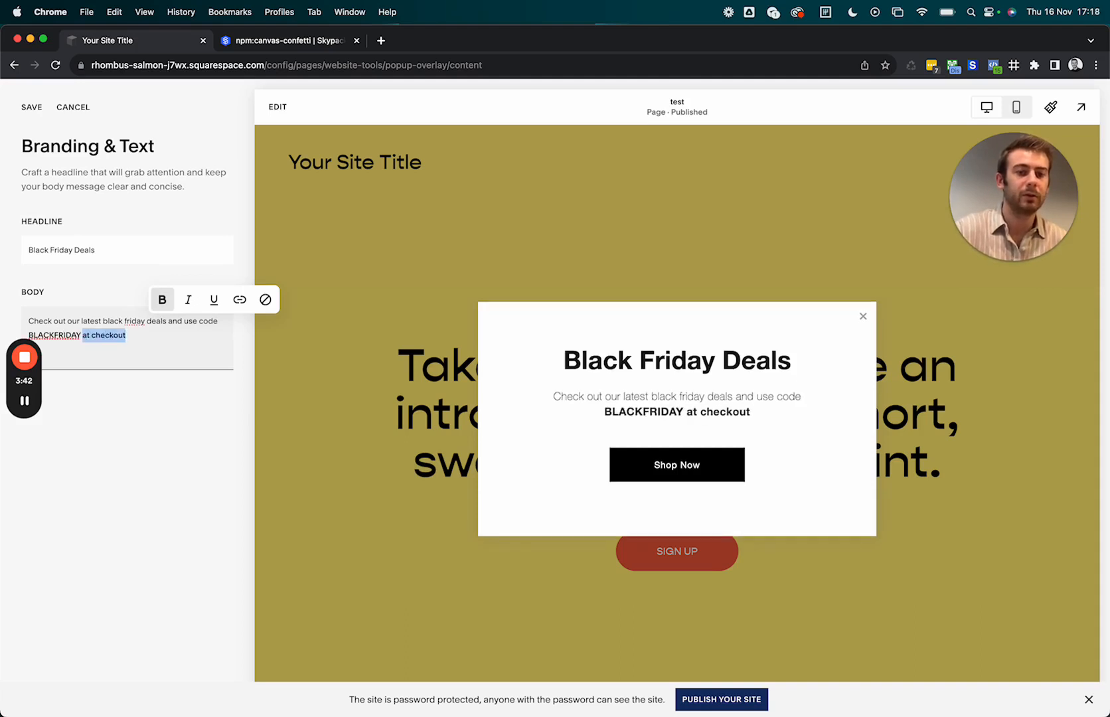
key("super+b")
key("Right")
type("for 10% o")
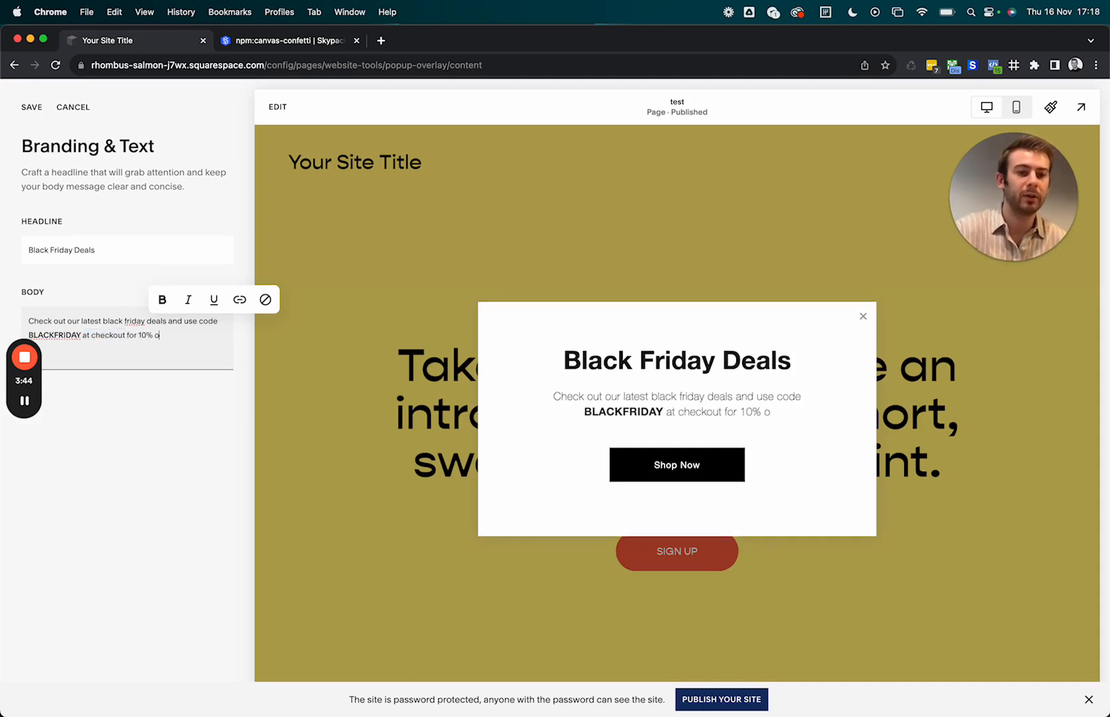
type("ff!")
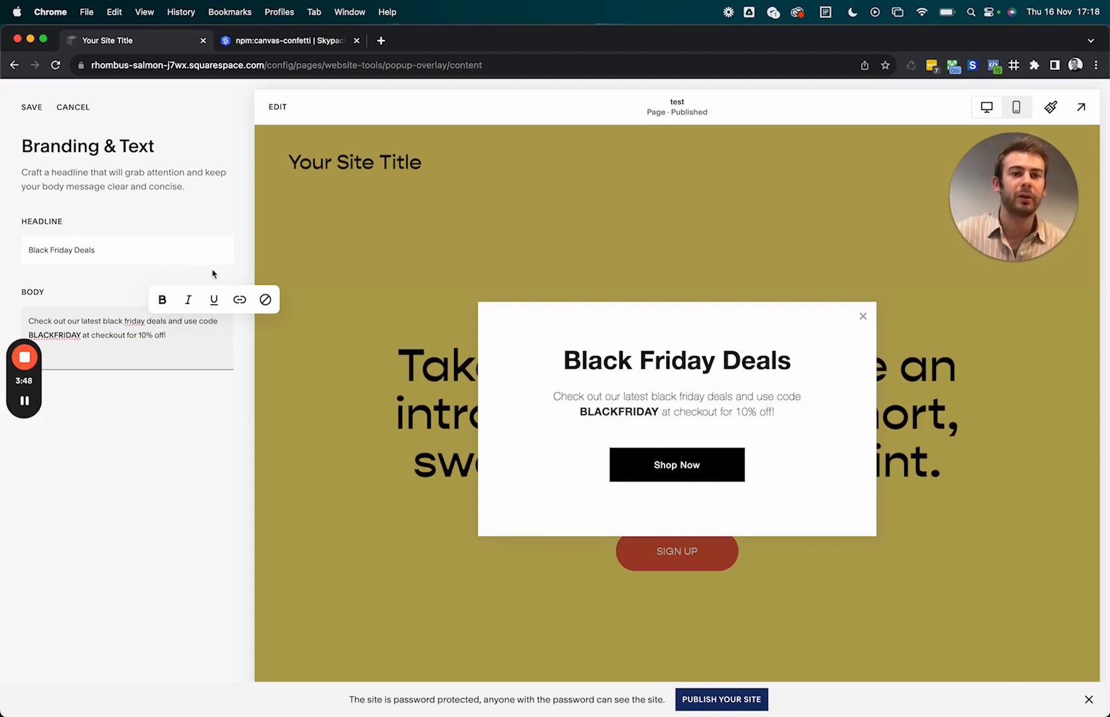
left_click(38, 115)
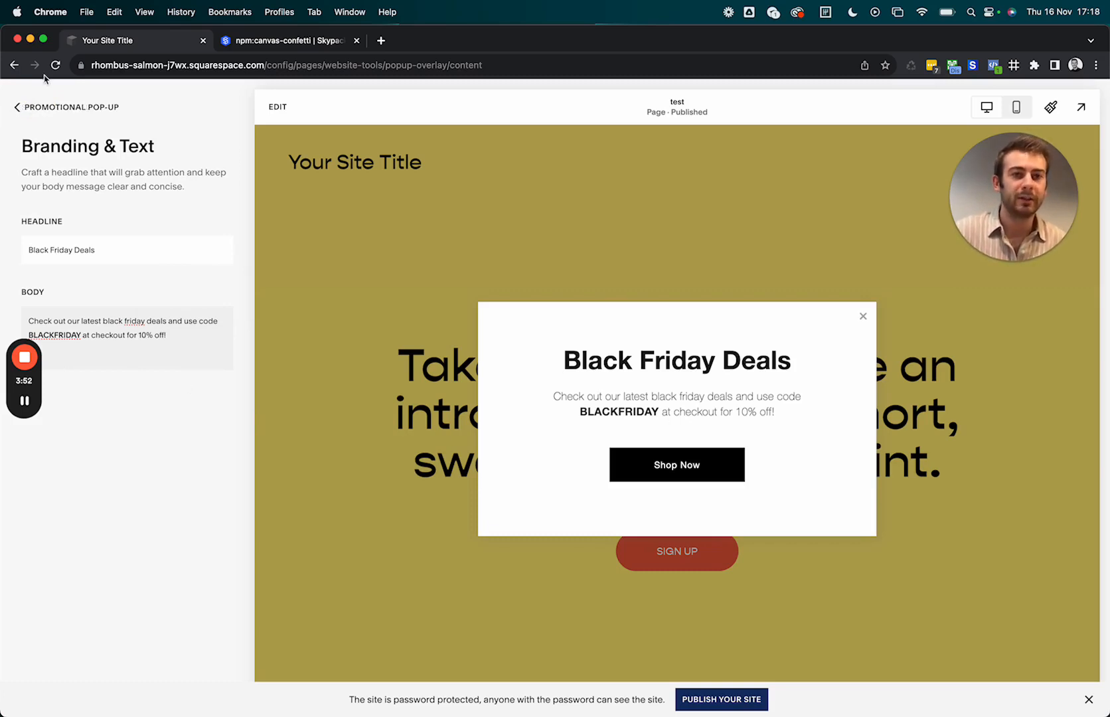
Step: Open the pop-up's display and timing settings and review the options for which pages show it
left_click(56, 107)
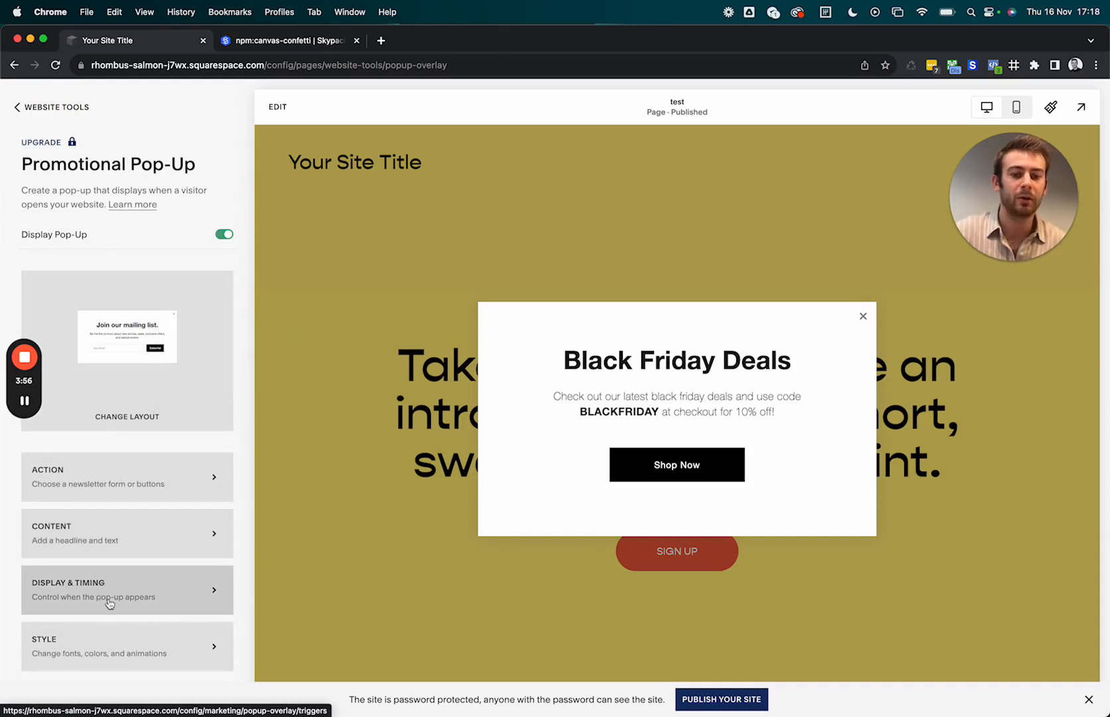
left_click(114, 599)
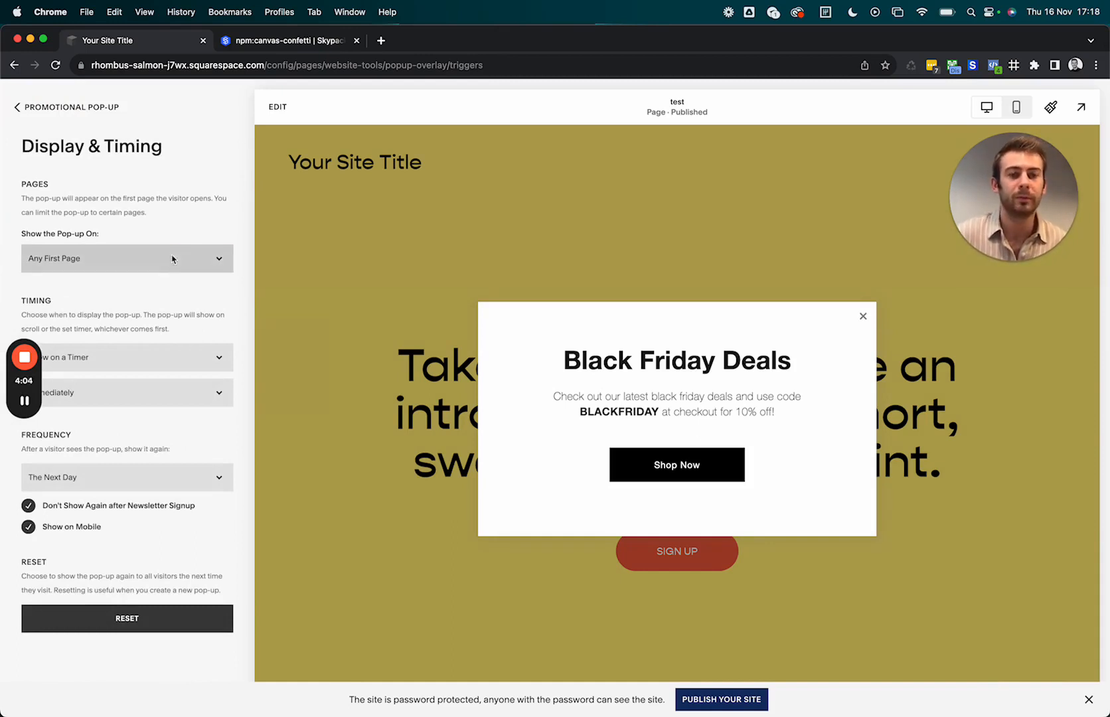
left_click(172, 258)
left_click(128, 302)
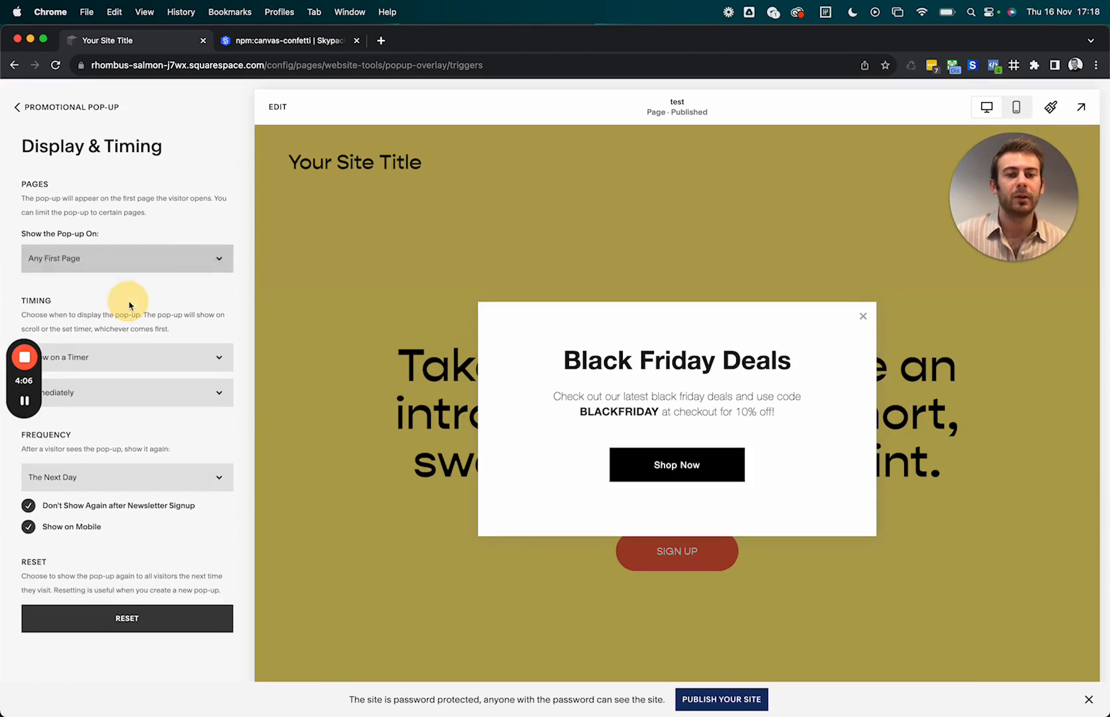
left_click(100, 254)
left_click(122, 250)
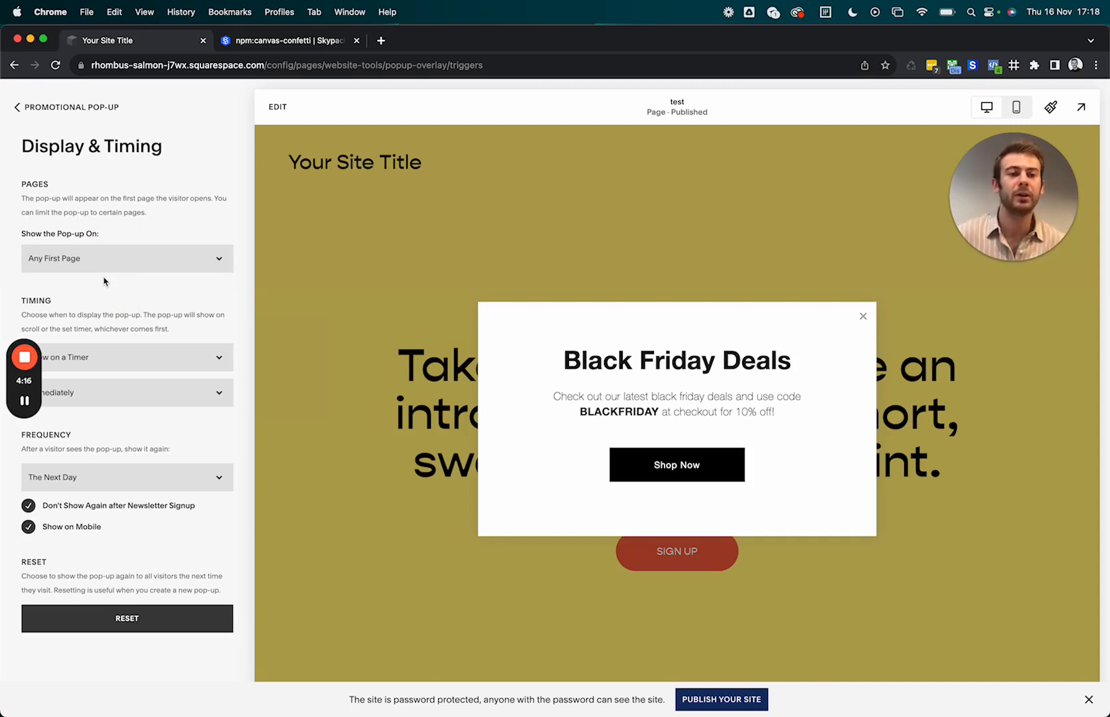
Step: Try limiting the pop-up to only certain pages with the test page selected, and return the page setting to Any First Page
left_click(127, 258)
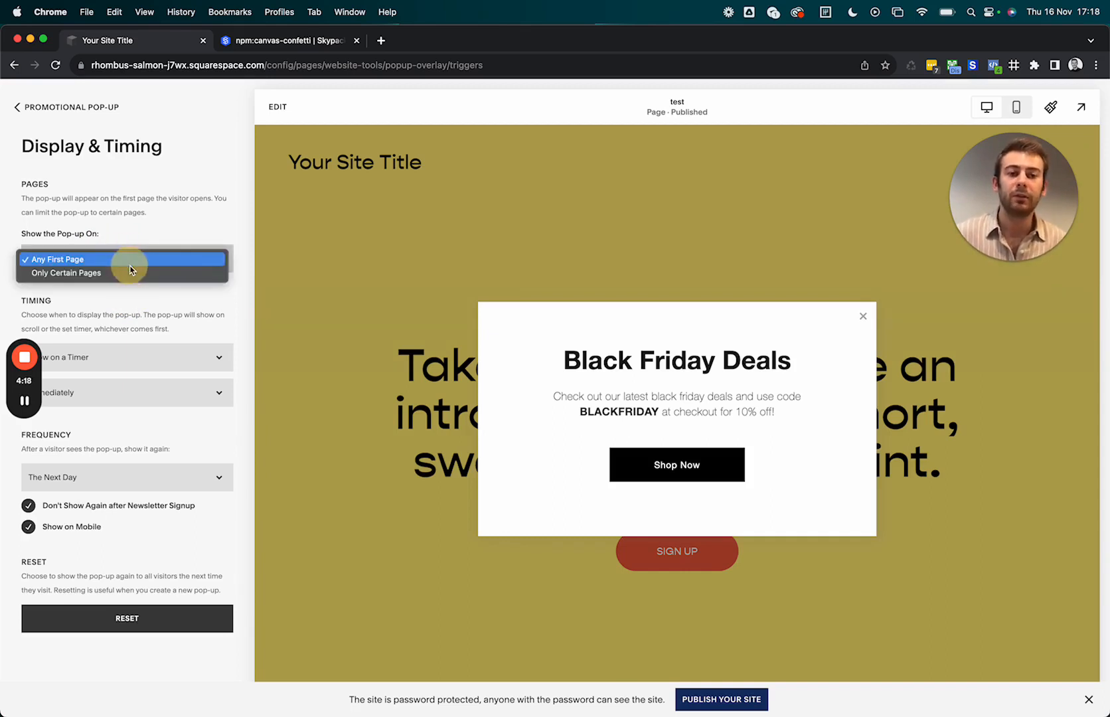
left_click(127, 272)
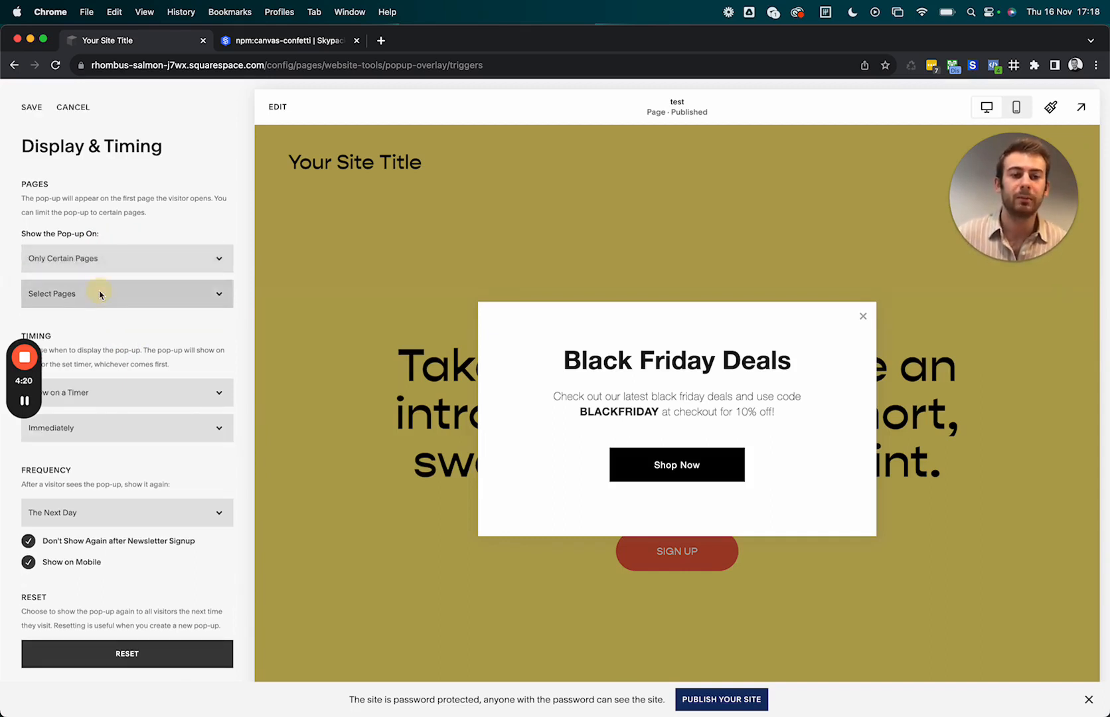
left_click(99, 293)
left_click(100, 399)
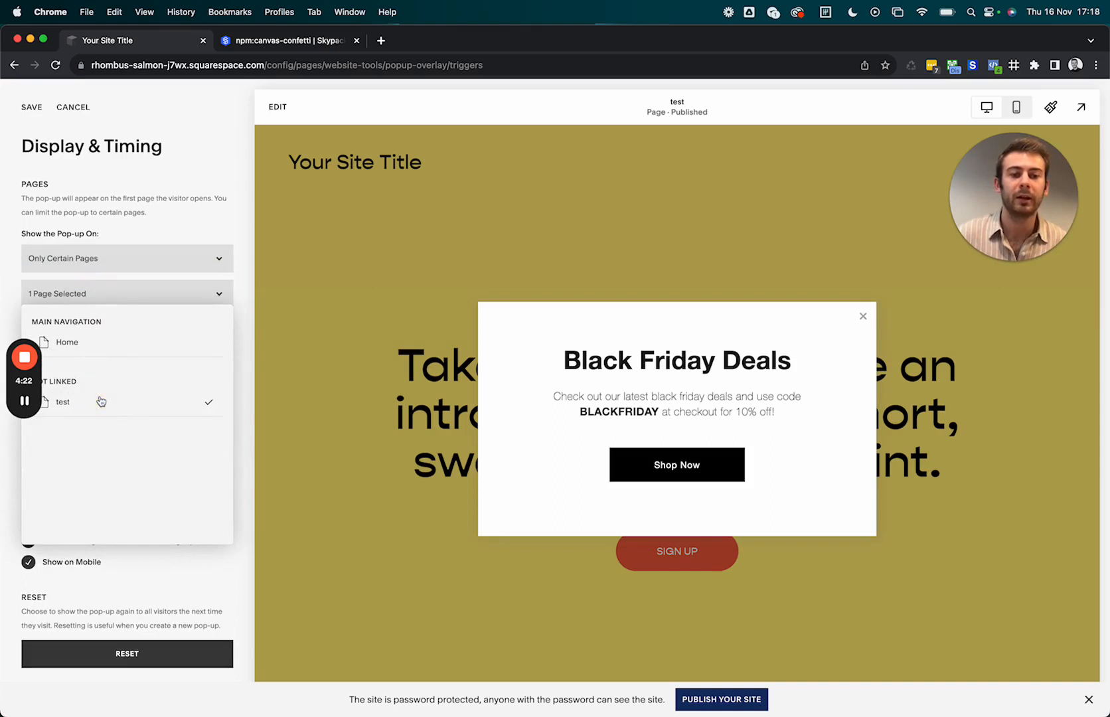
left_click(100, 399)
left_click(117, 269)
left_click(117, 268)
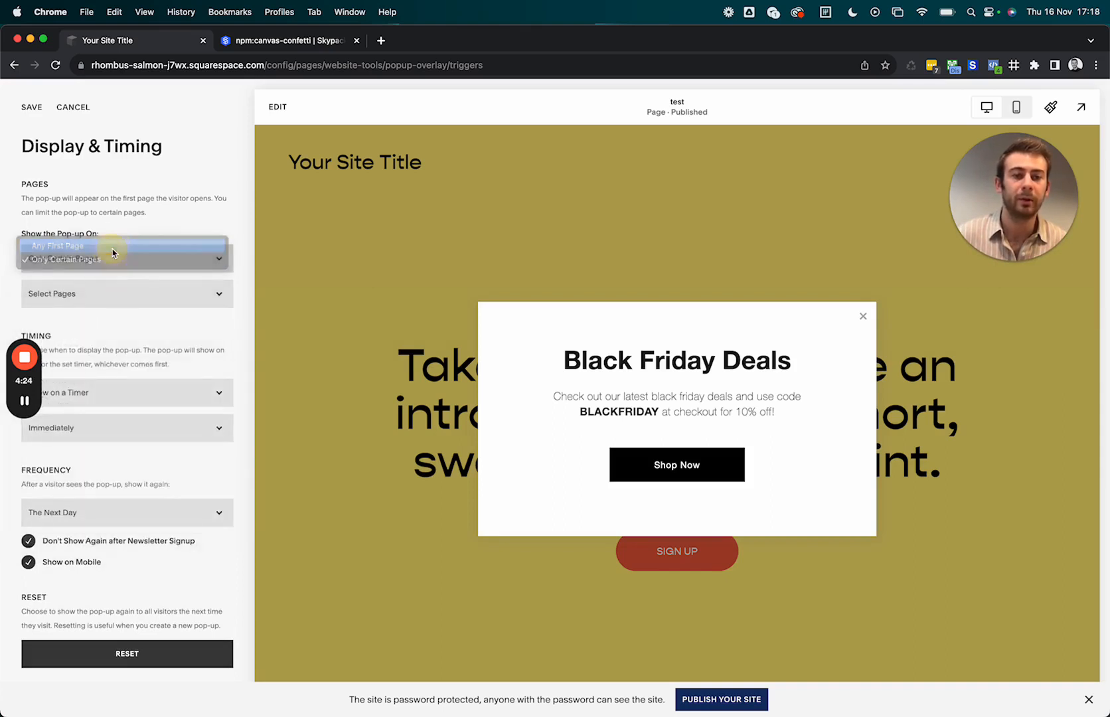
left_click(110, 243)
left_click_drag(31, 381, 369, 360)
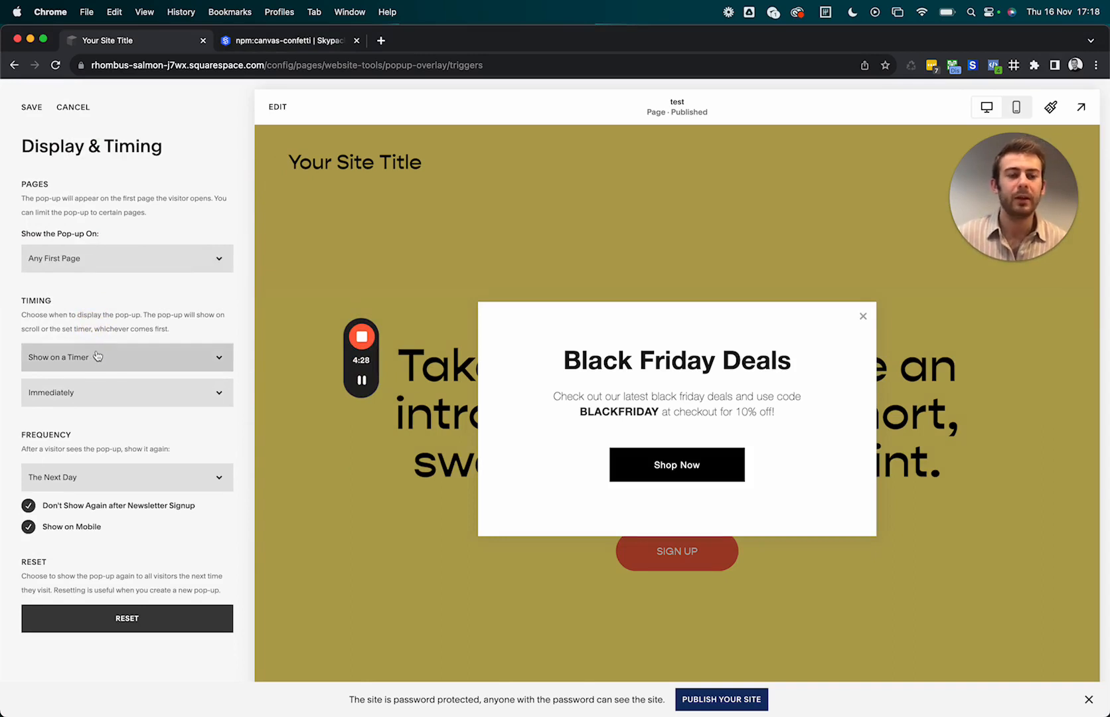
Step: Examine the pop-up's timing trigger options and the available timer delays without changing them
left_click(130, 352)
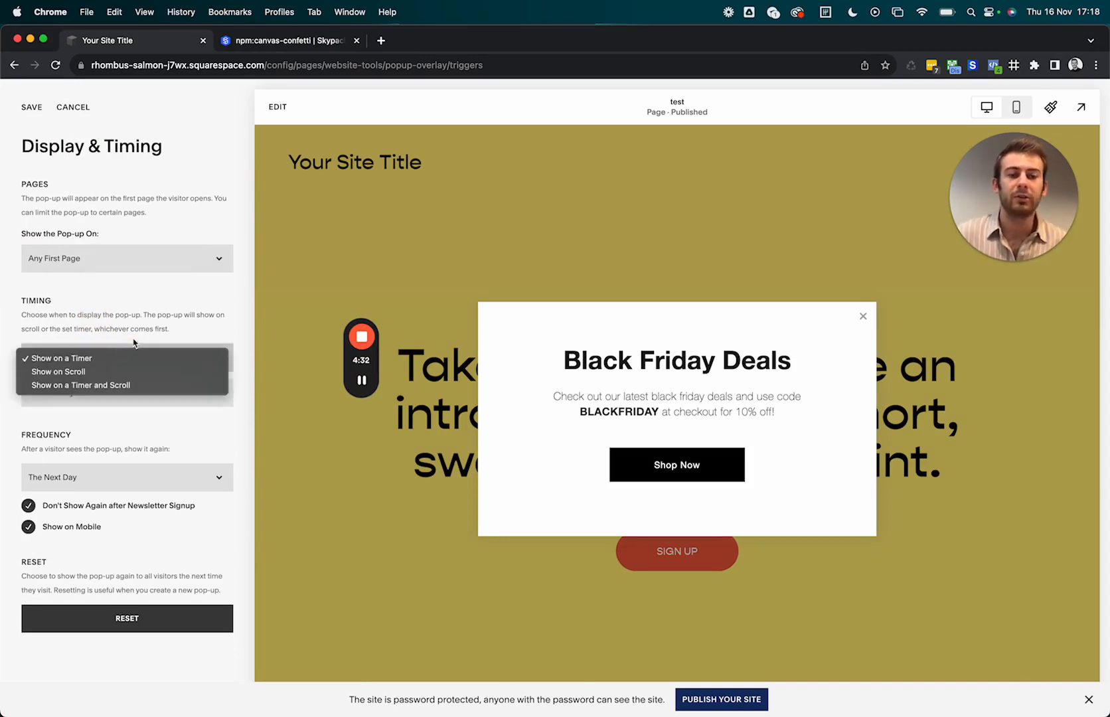
left_click(133, 342)
left_click(94, 392)
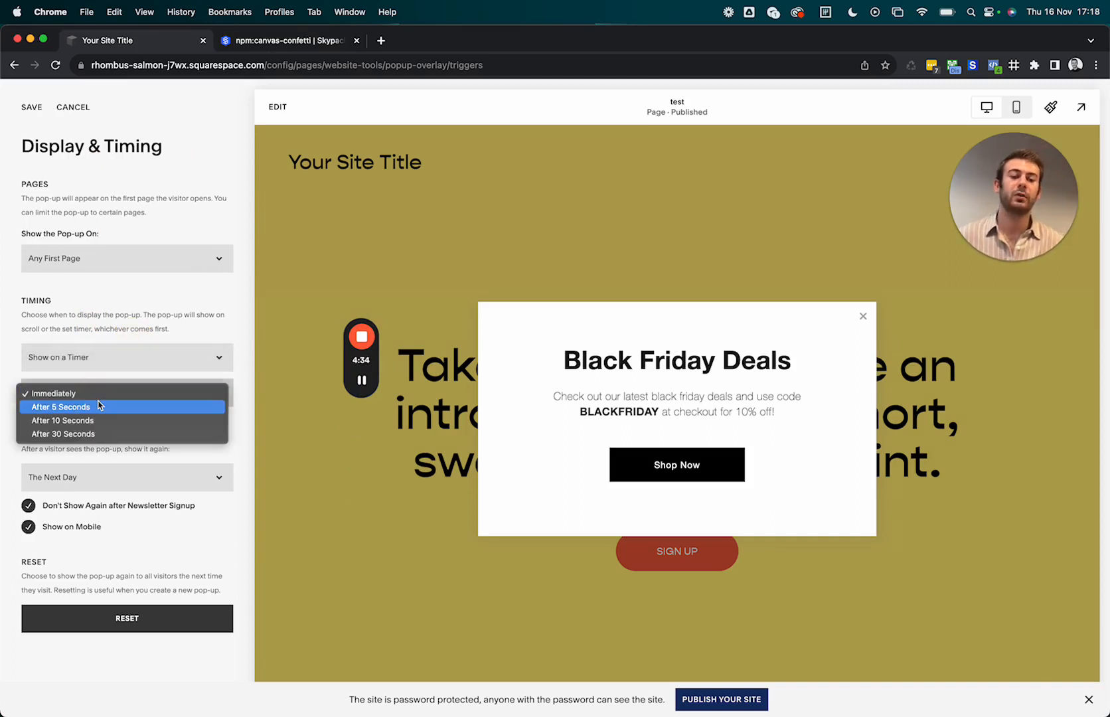
left_click(245, 418)
Step: Try the Show on Scroll timing for the pop-up and review its scroll depth options
left_click(193, 359)
left_click(195, 369)
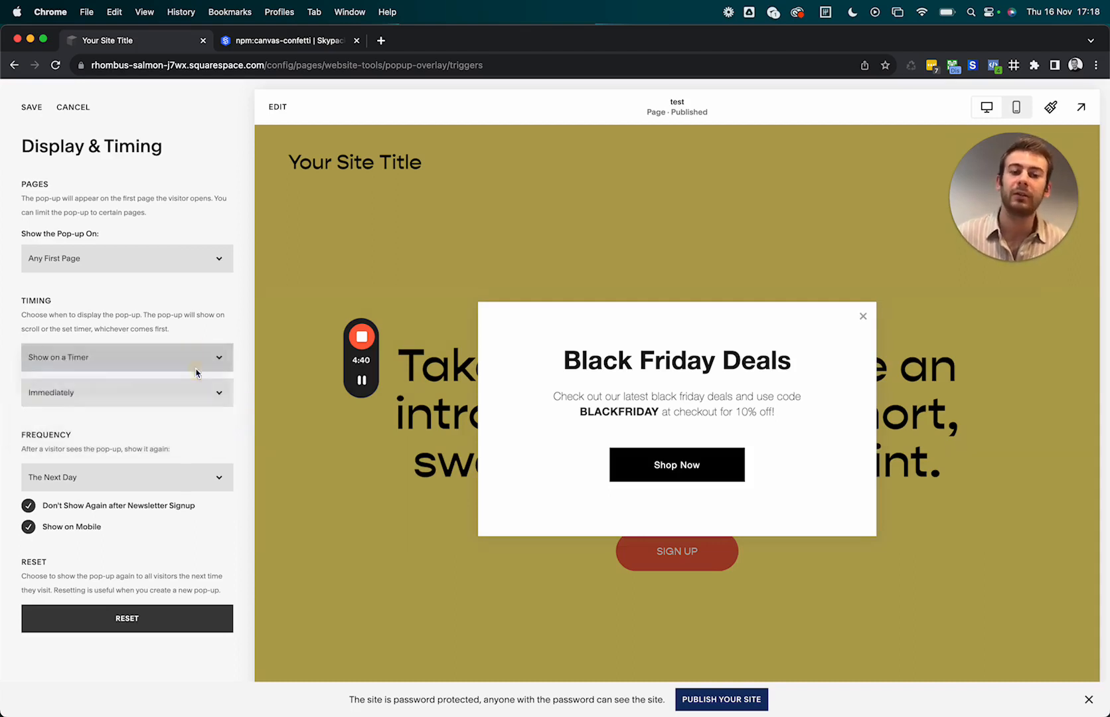
left_click(198, 386)
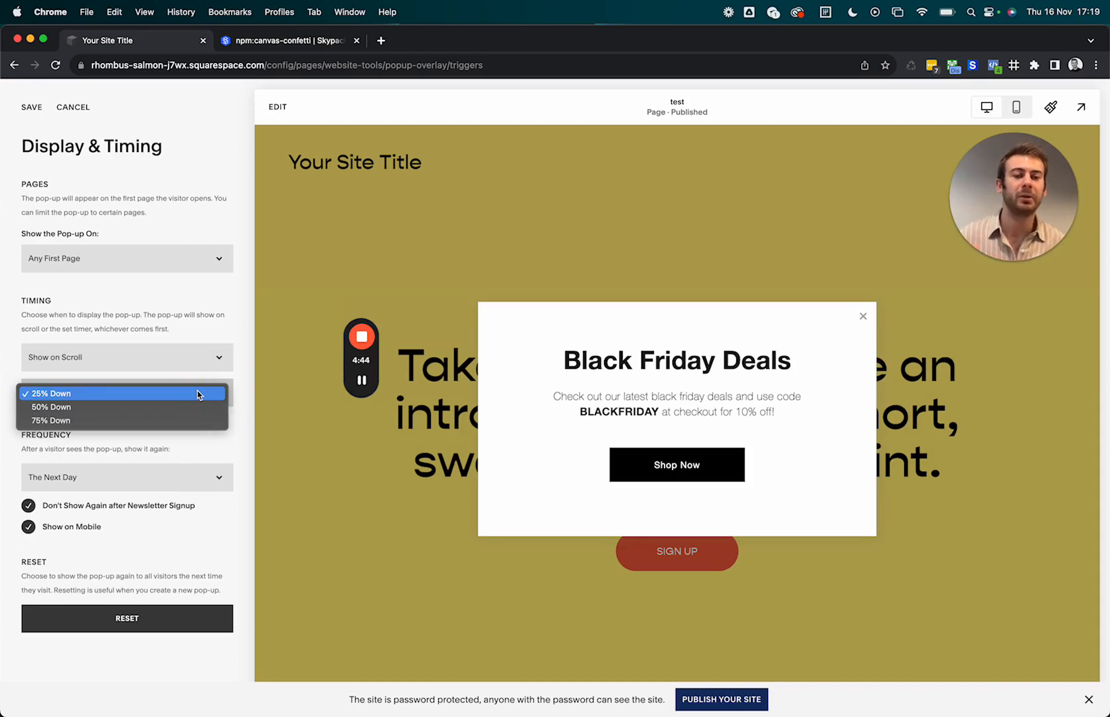
left_click(237, 432)
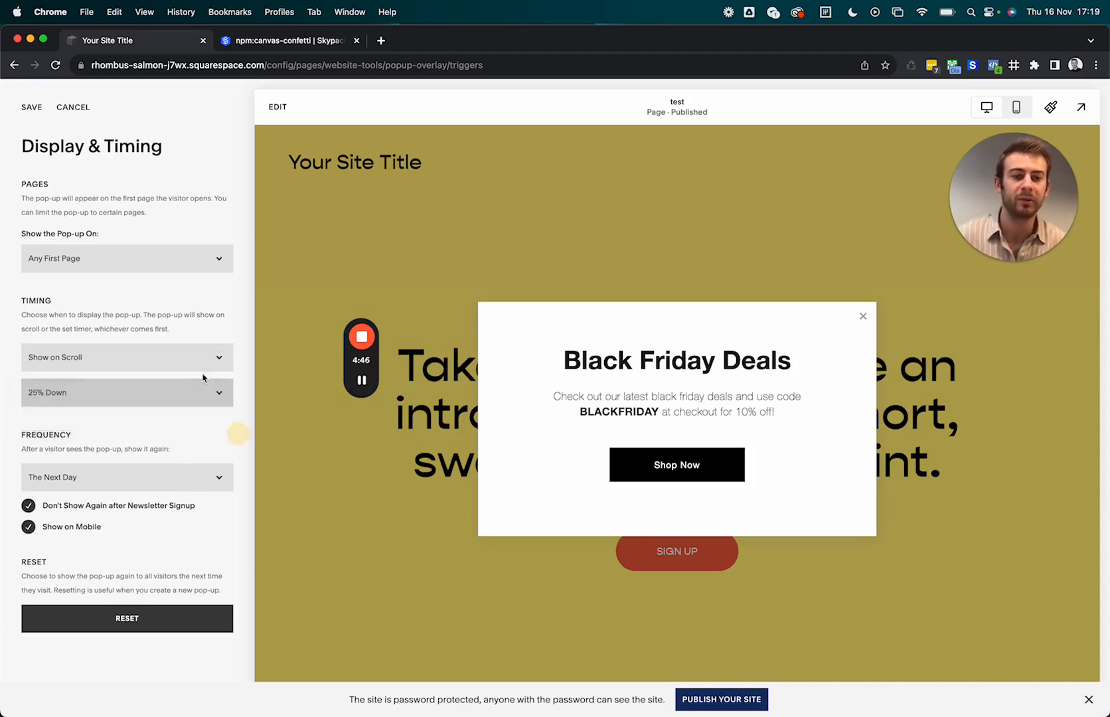
Step: Set the pop-up's timing to Show on a Timer and Scroll with a delay of After 10 Seconds
left_click(195, 359)
left_click(199, 372)
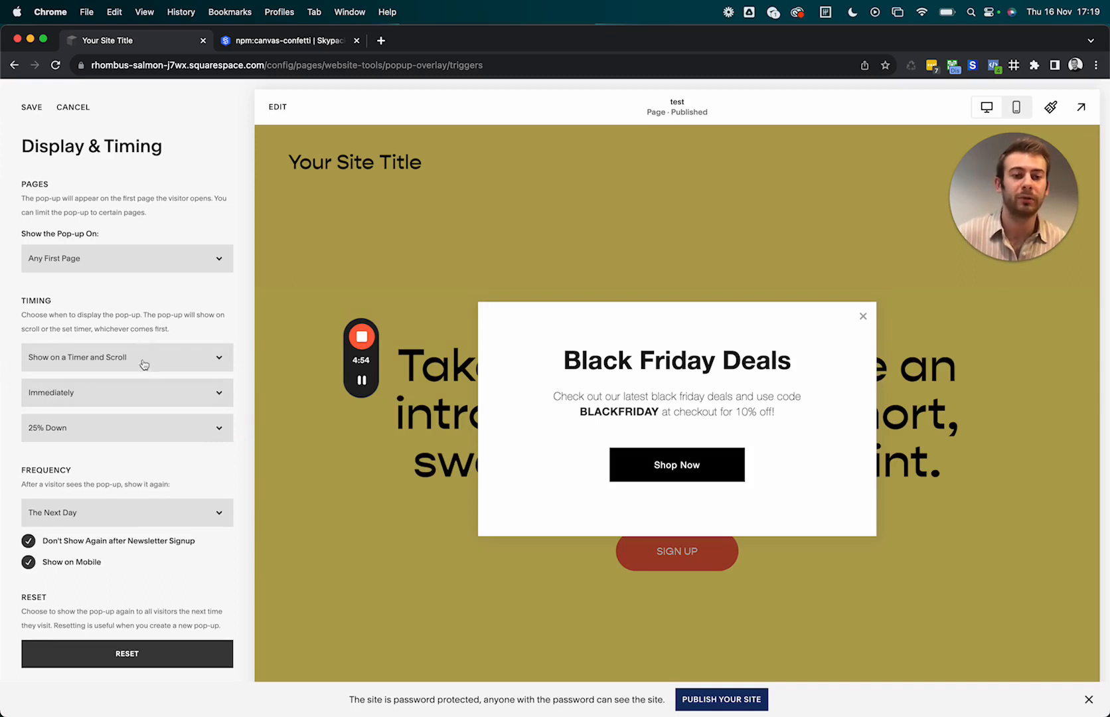
left_click(137, 391)
left_click(133, 421)
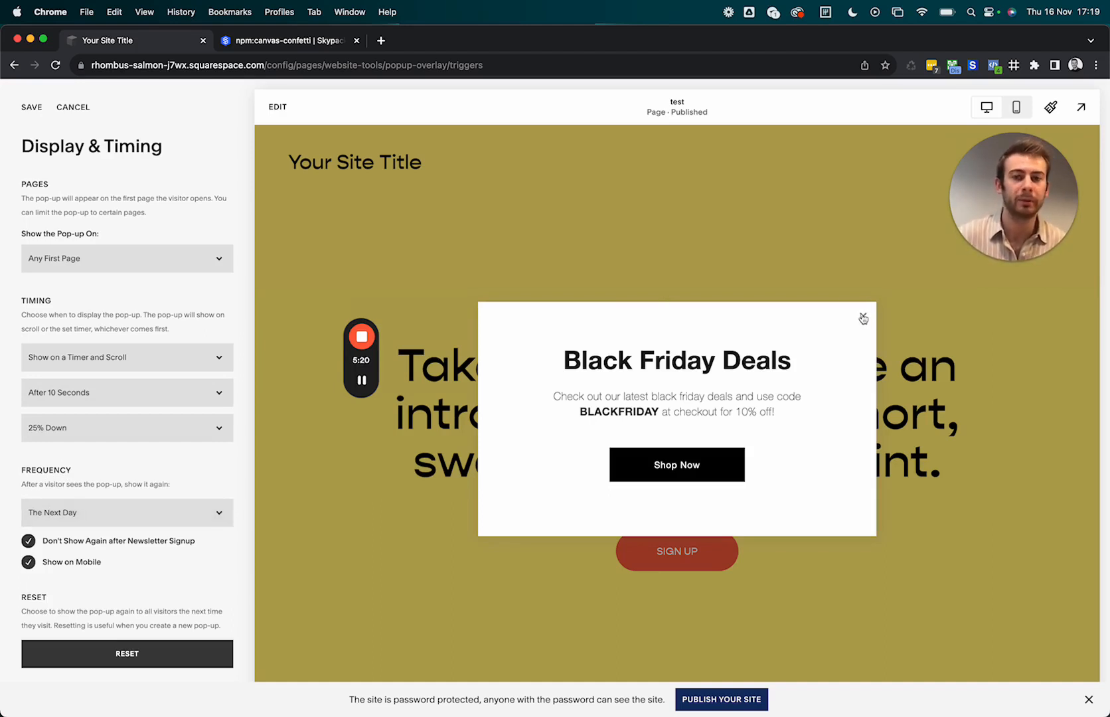
Step: Review the pop-up's frequency options, keep The Next Day, and save the display and timing settings
left_click(158, 514)
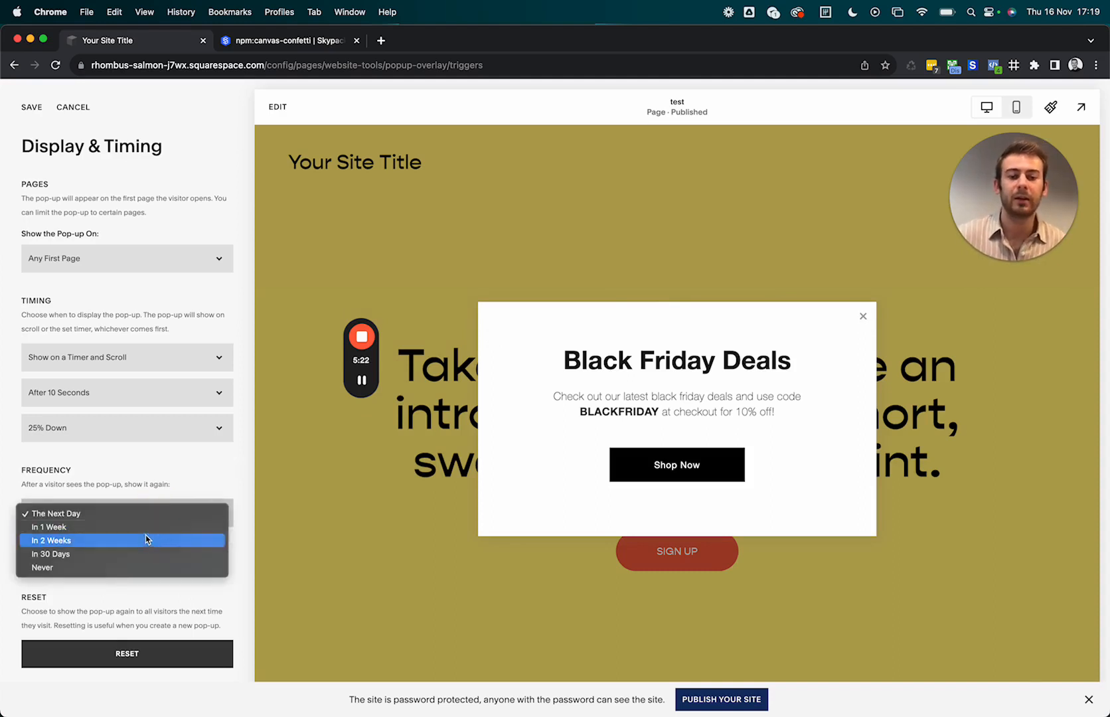
left_click(171, 487)
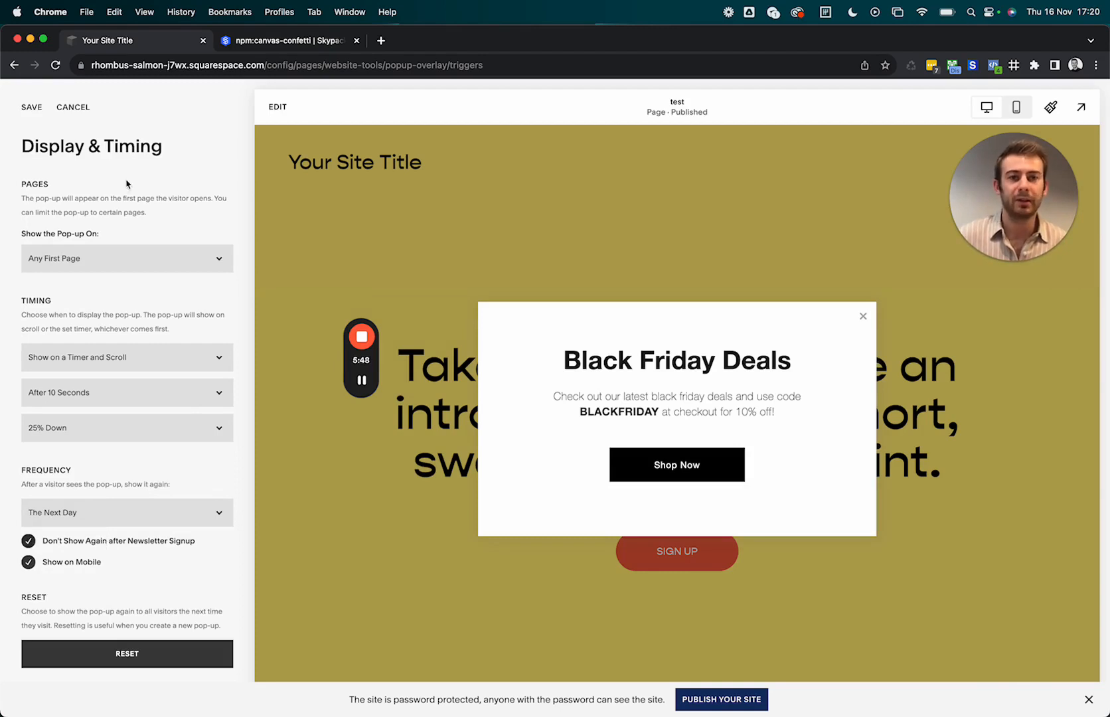
left_click(32, 108)
left_click(40, 106)
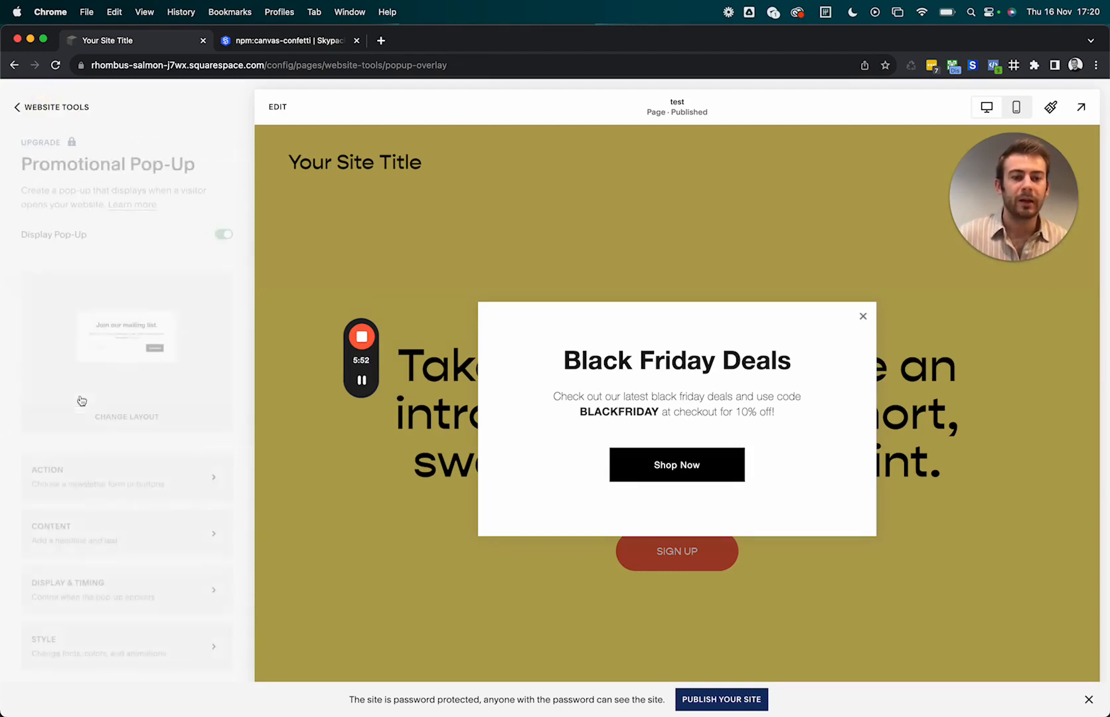
Step: Examine the pop-up's style settings from headline fonts to overlay and mobile options, and return to the promotional pop-up overview
left_click(86, 656)
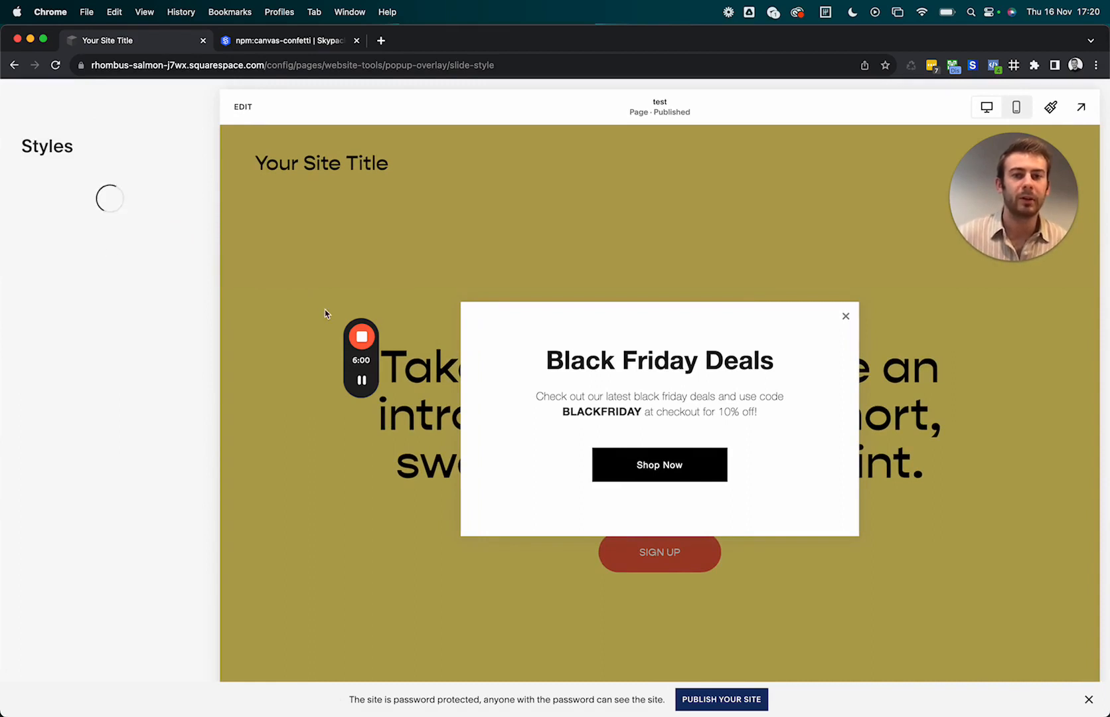
mouse_move(1039, 241)
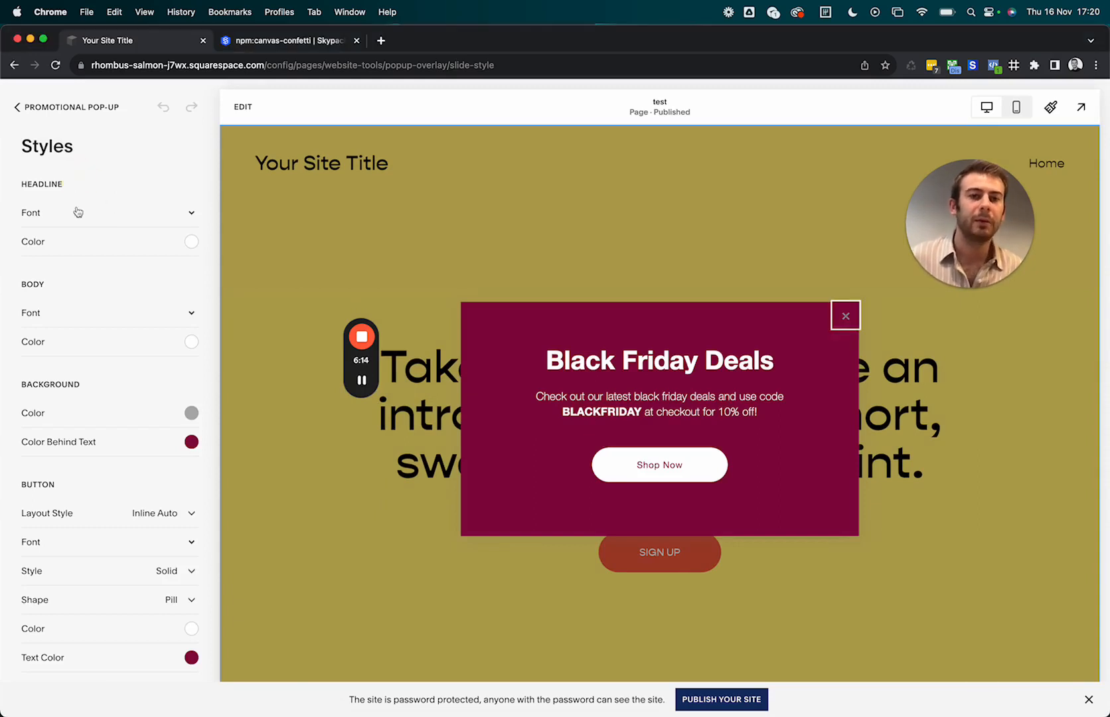
left_click(78, 212)
left_click(5, 237)
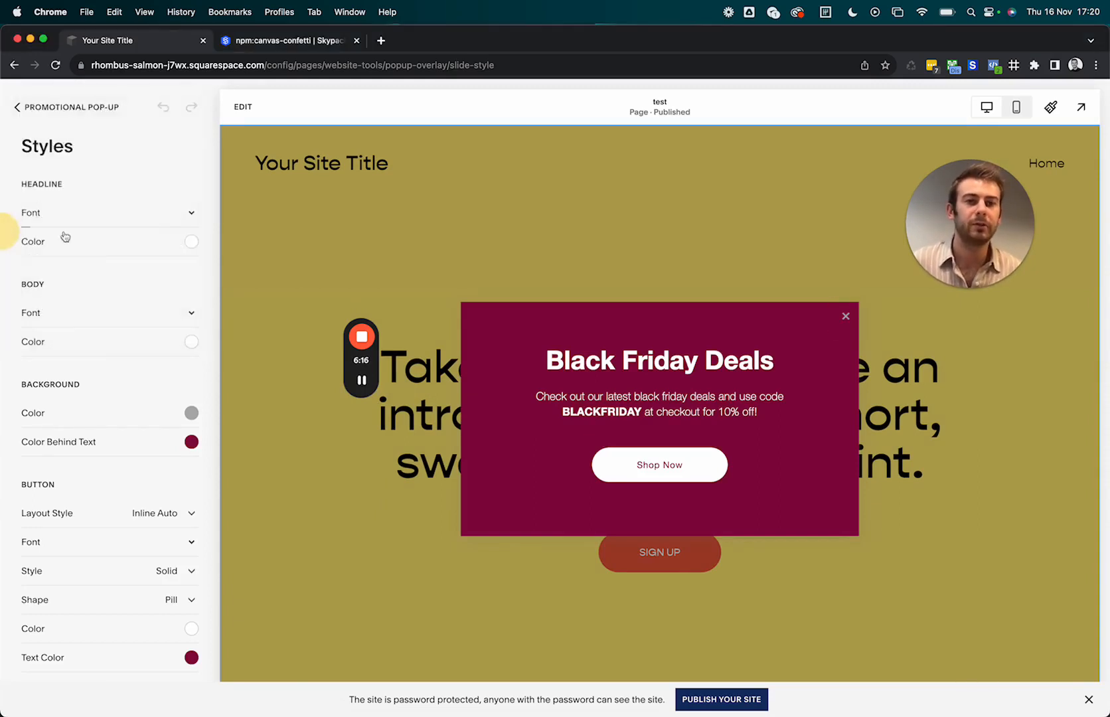
scroll(78, 445, "down", 4)
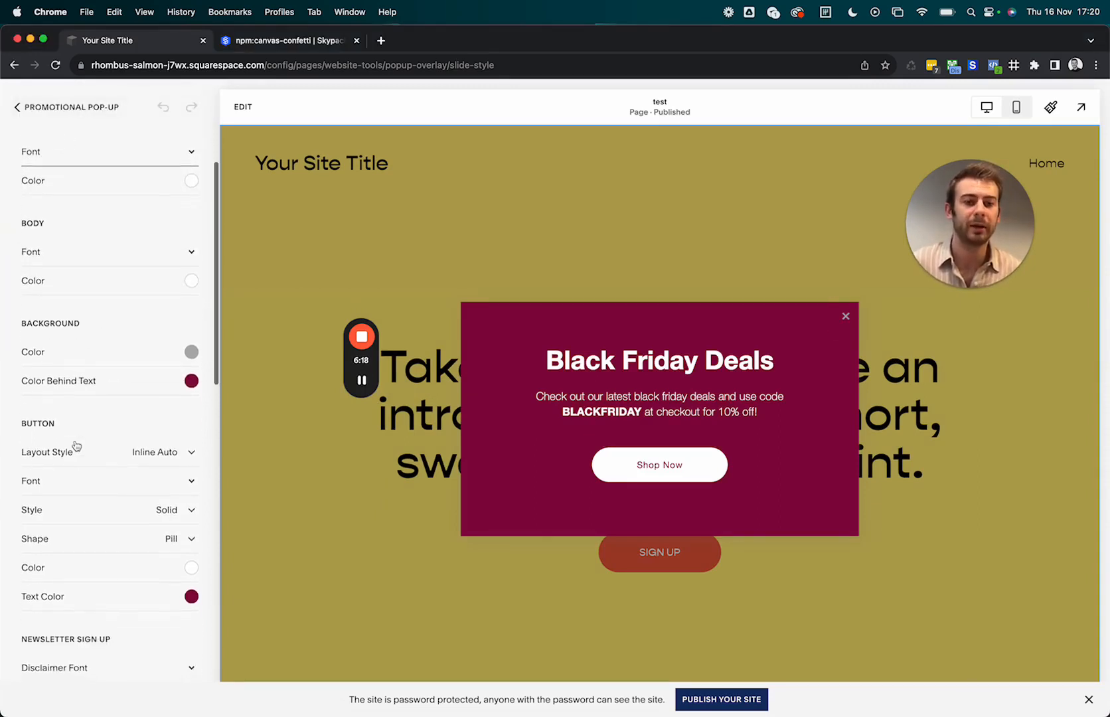
scroll(77, 445, "down", 15)
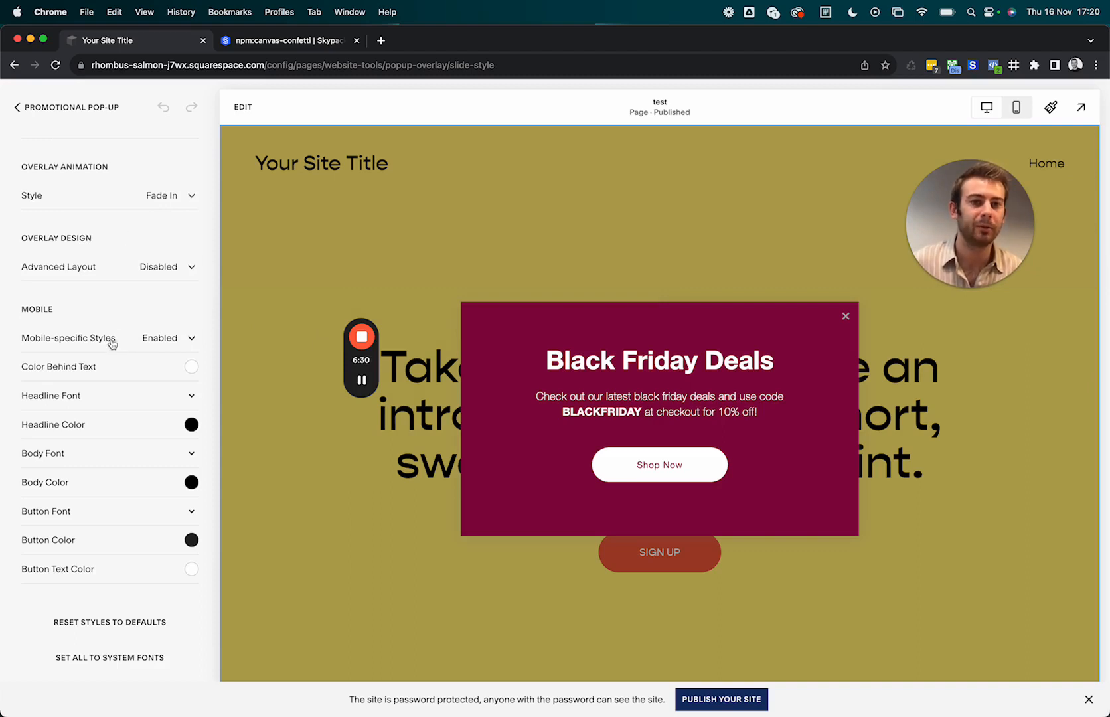
left_click(75, 117)
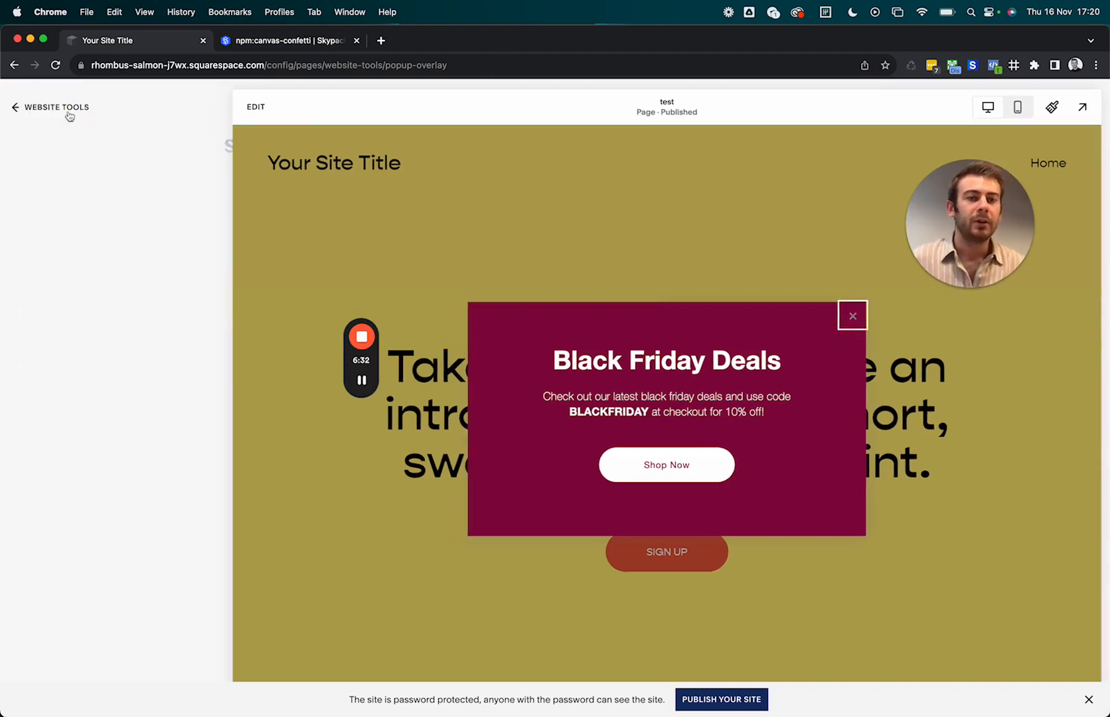
Step: Leave the promotional pop-up overview and open the site's Code Injection settings in Website Tools
left_click(59, 109)
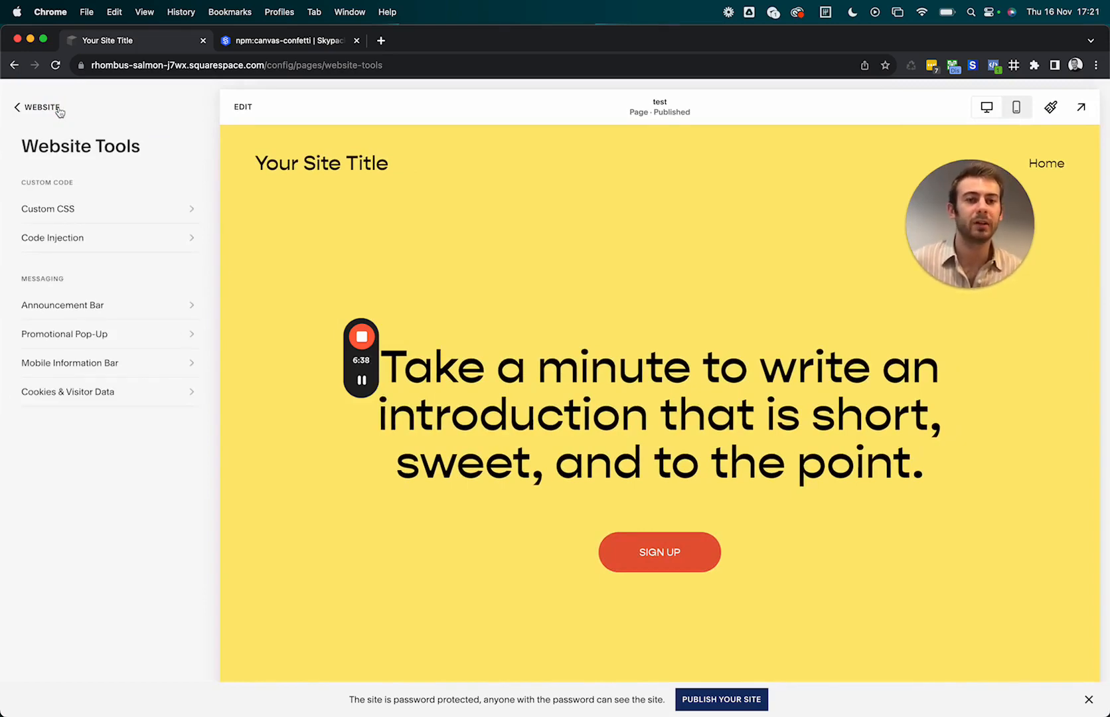
left_click(58, 110)
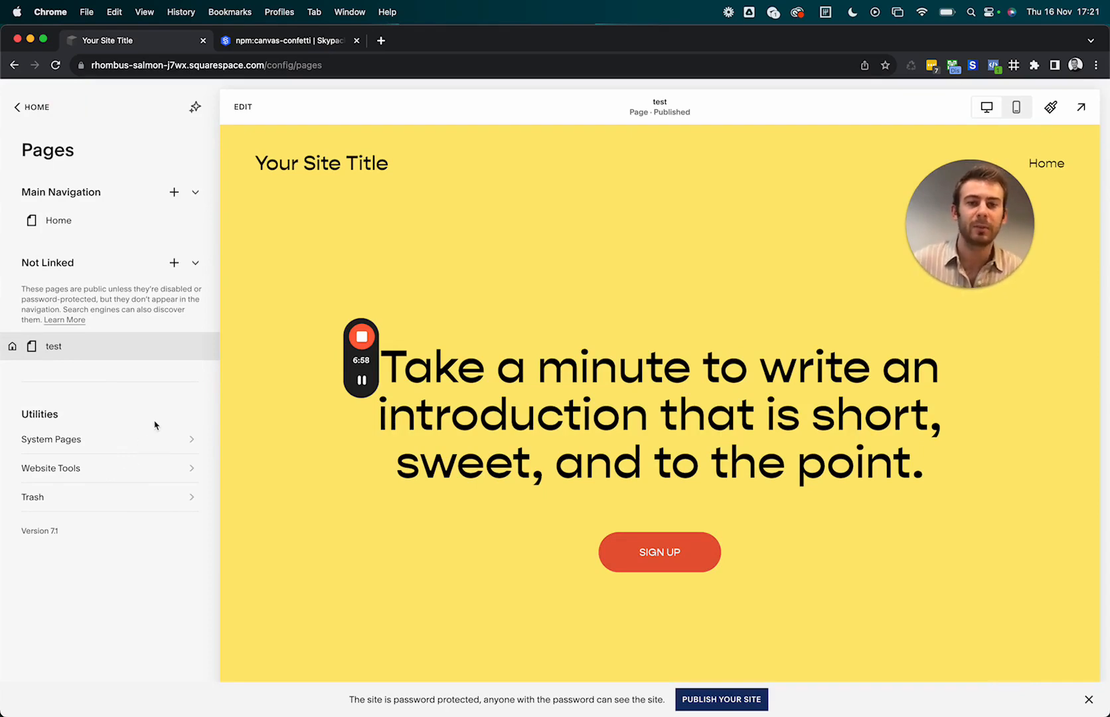
left_click(42, 108)
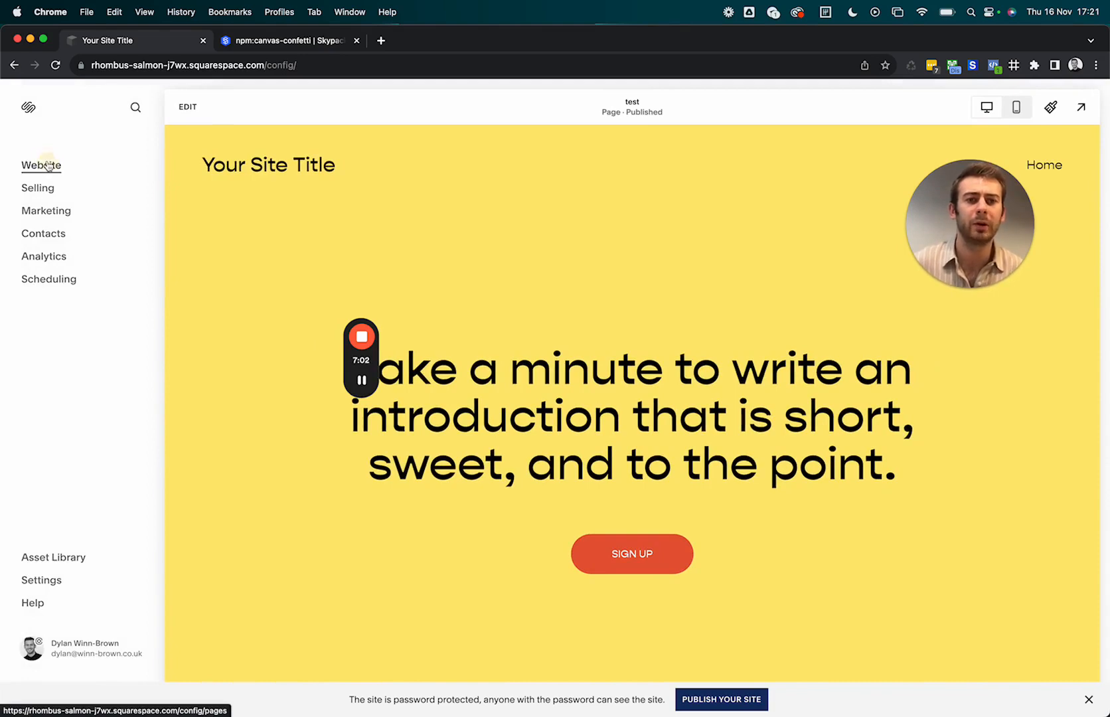
left_click(40, 165)
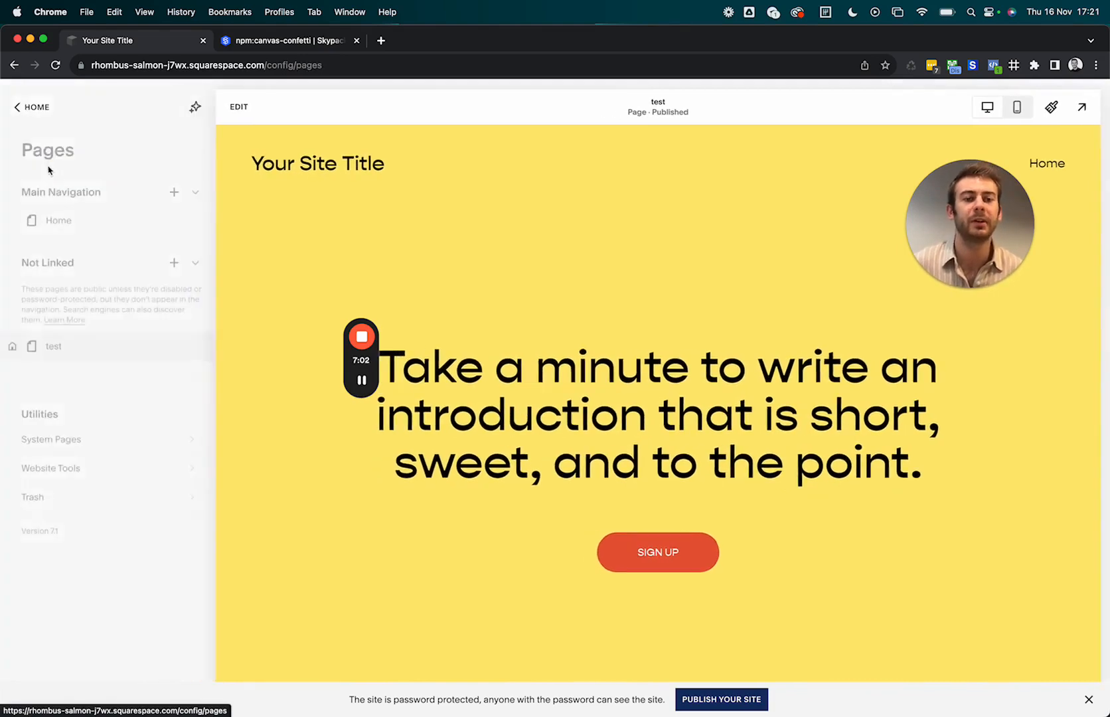
left_click(41, 468)
left_click(42, 240)
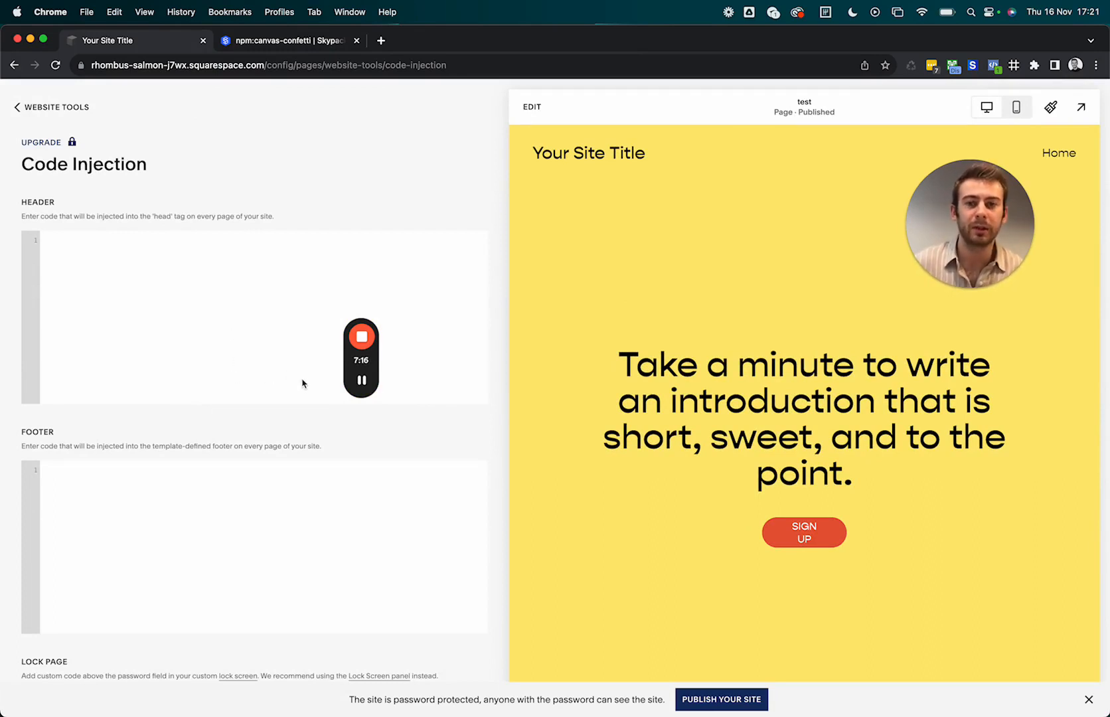
Step: Paste the canvas-confetti script with its triggerConfetti function into the site-wide footer code injection and save it
left_click(243, 493)
key("super+v")
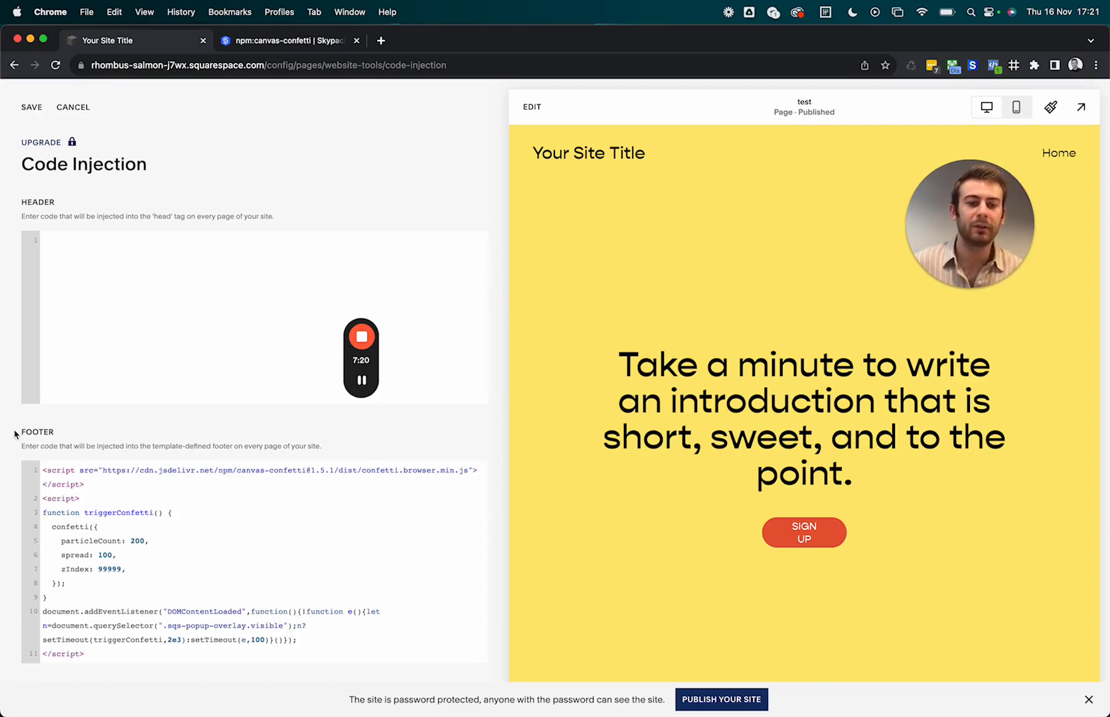
scroll(37, 429, "down", 3)
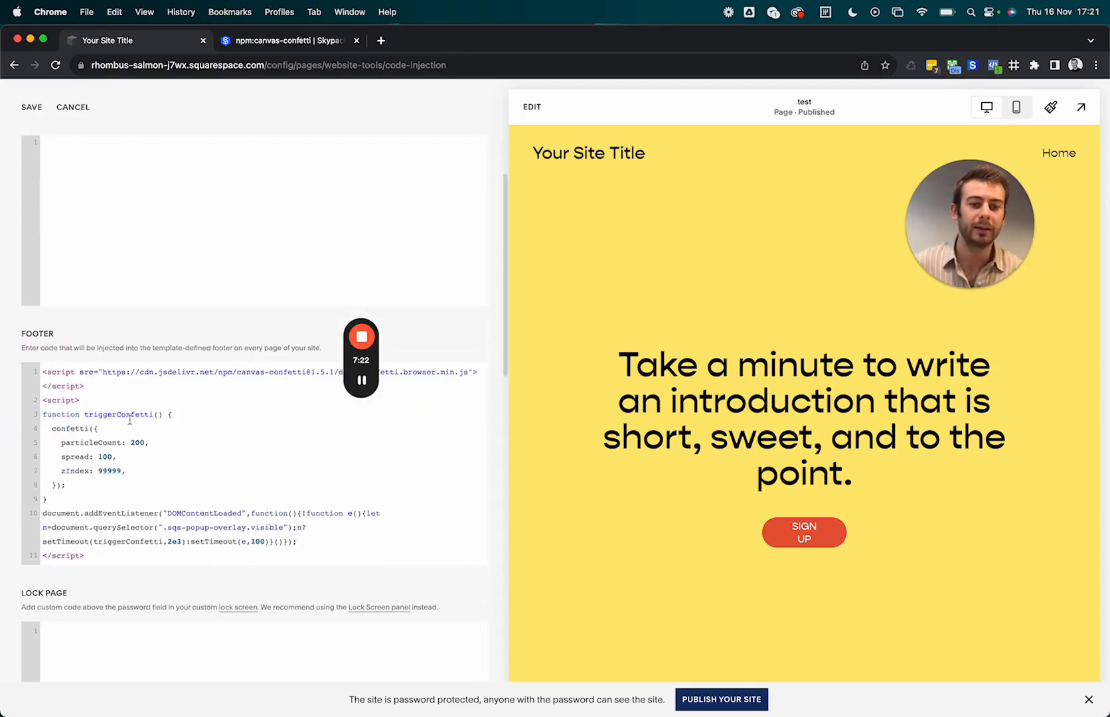
scroll(125, 382, "up", 3)
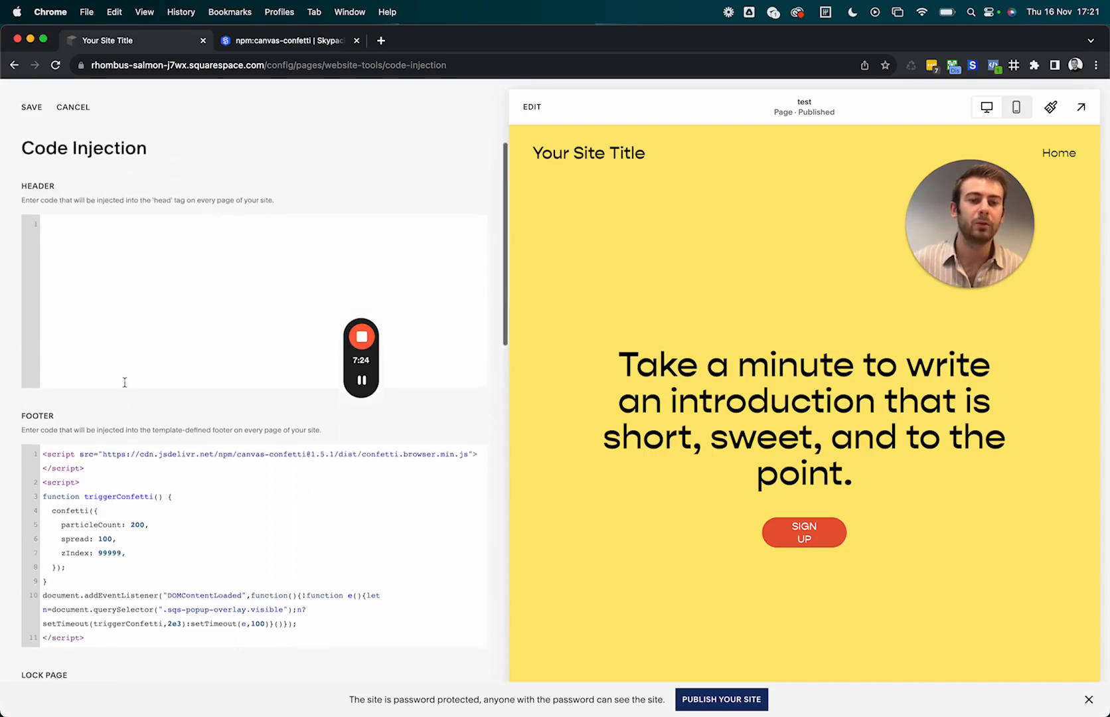
left_click(31, 109)
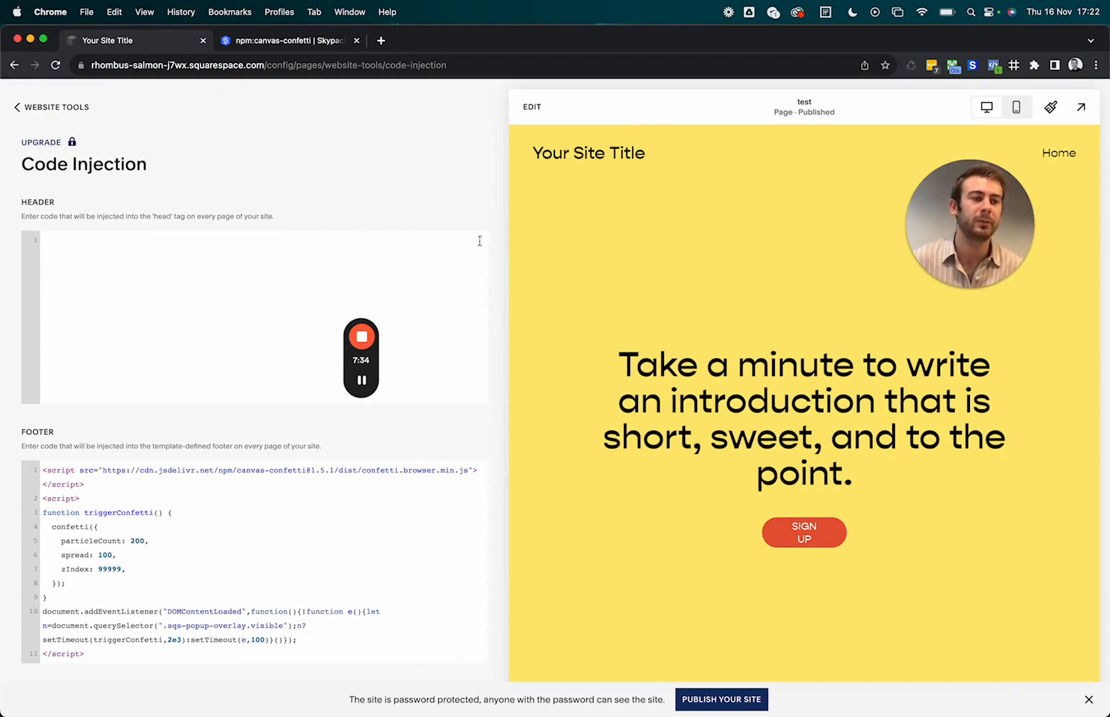
Step: Return to Website Tools and open the Promotional Pop-Up settings
left_click(54, 109)
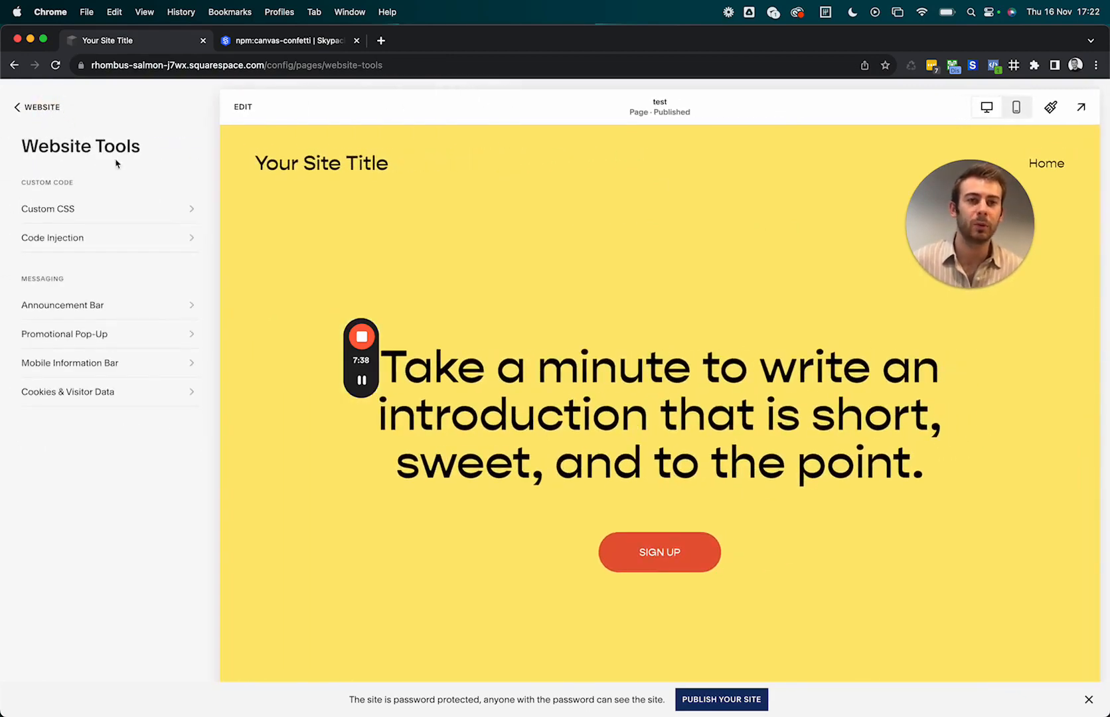
left_click(92, 344)
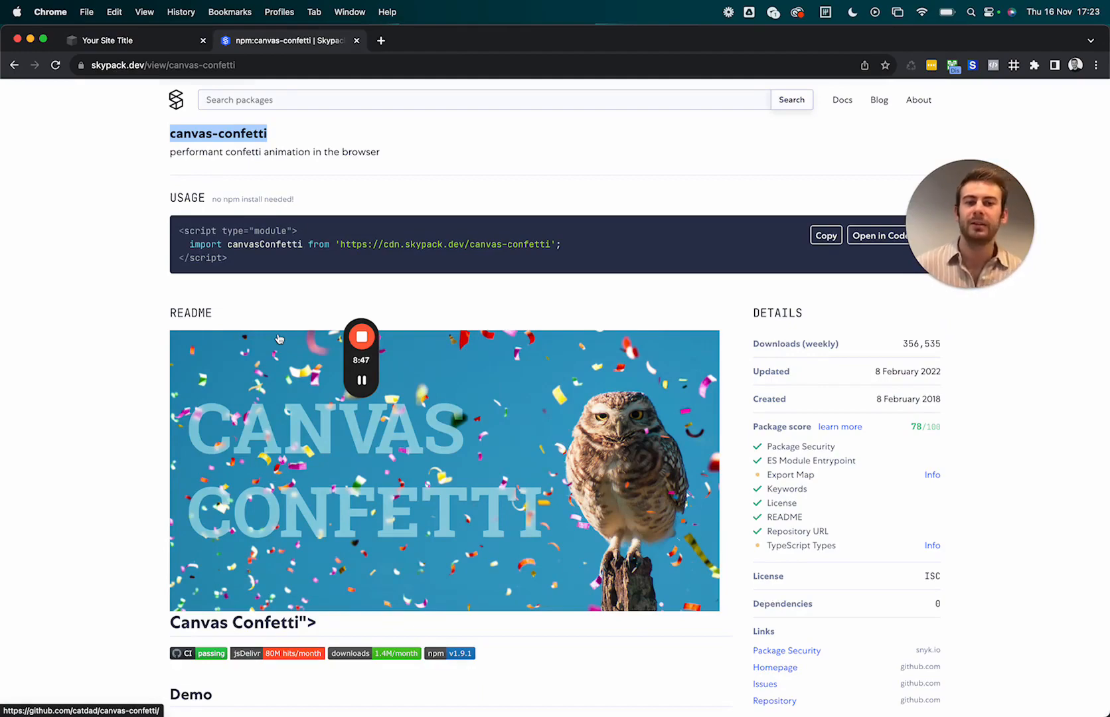
Step: Review the canvas-confetti documentation on Skypack, from the API section through the code examples
scroll(274, 435, "down", 20)
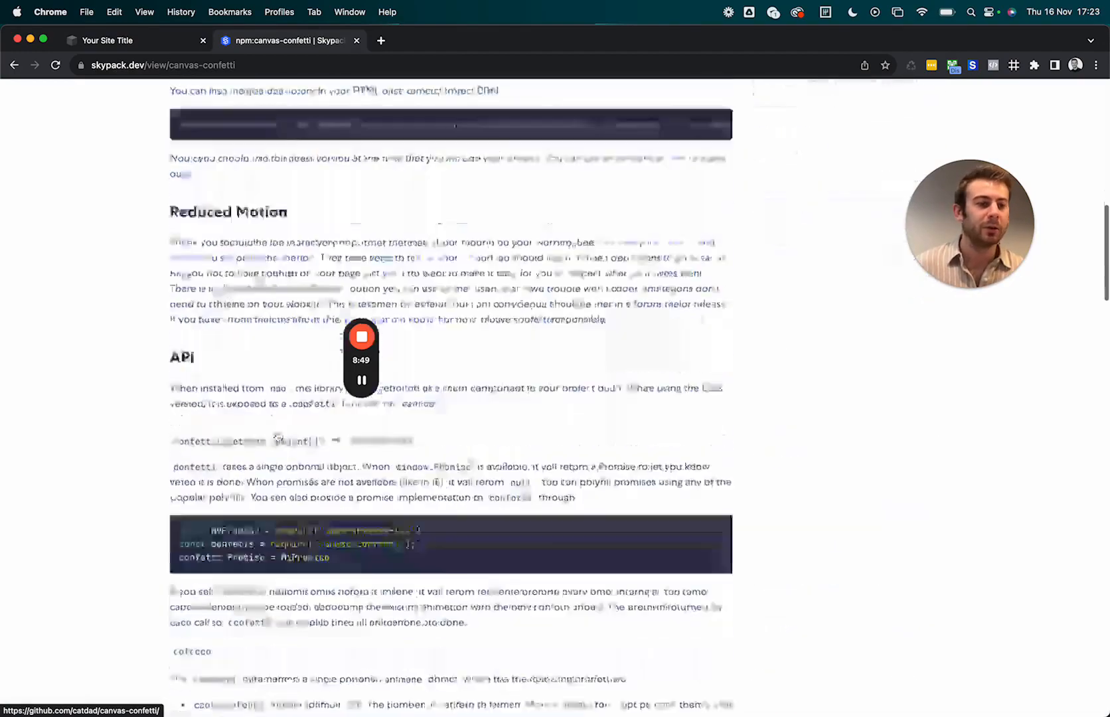
scroll(241, 299, "down", 10)
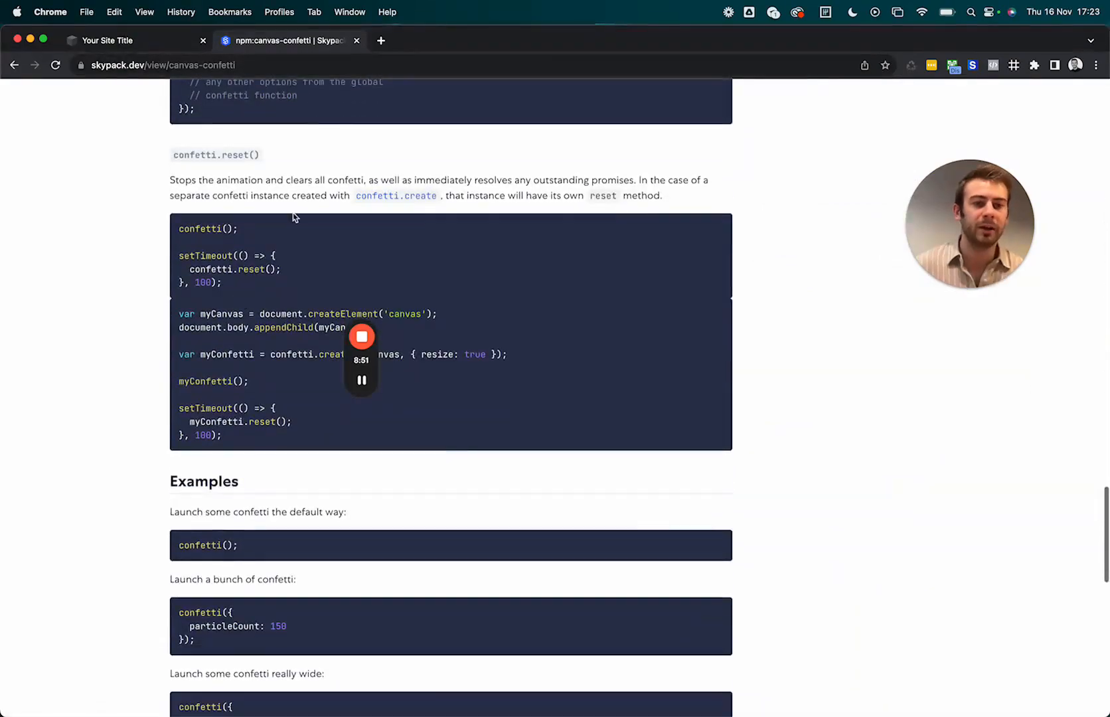
scroll(294, 215, "up", 20)
scroll(359, 166, "up", 6)
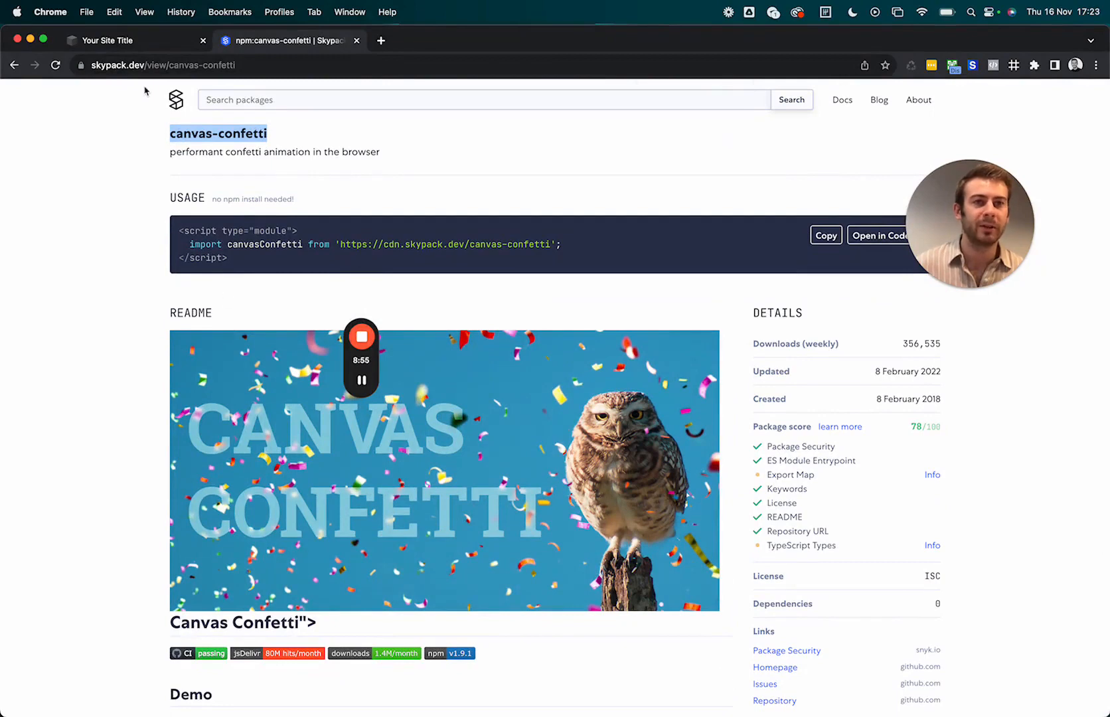
Step: Switch back to the Squarespace site and reopen its Code Injection settings
left_click(133, 38)
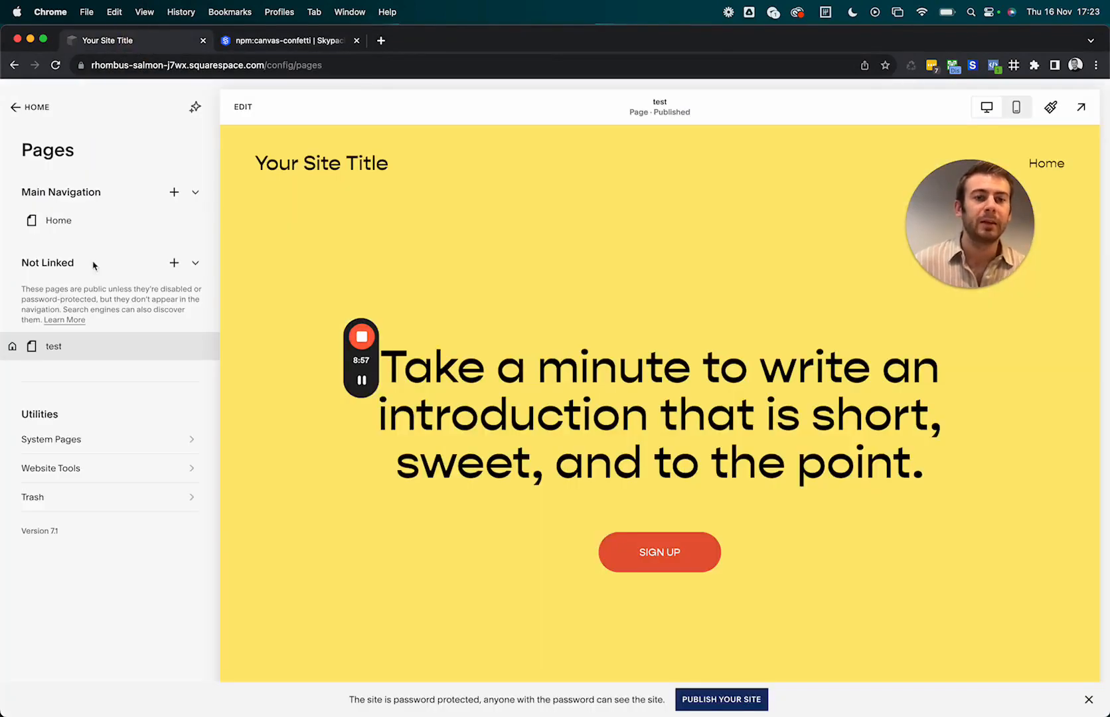
left_click(49, 112)
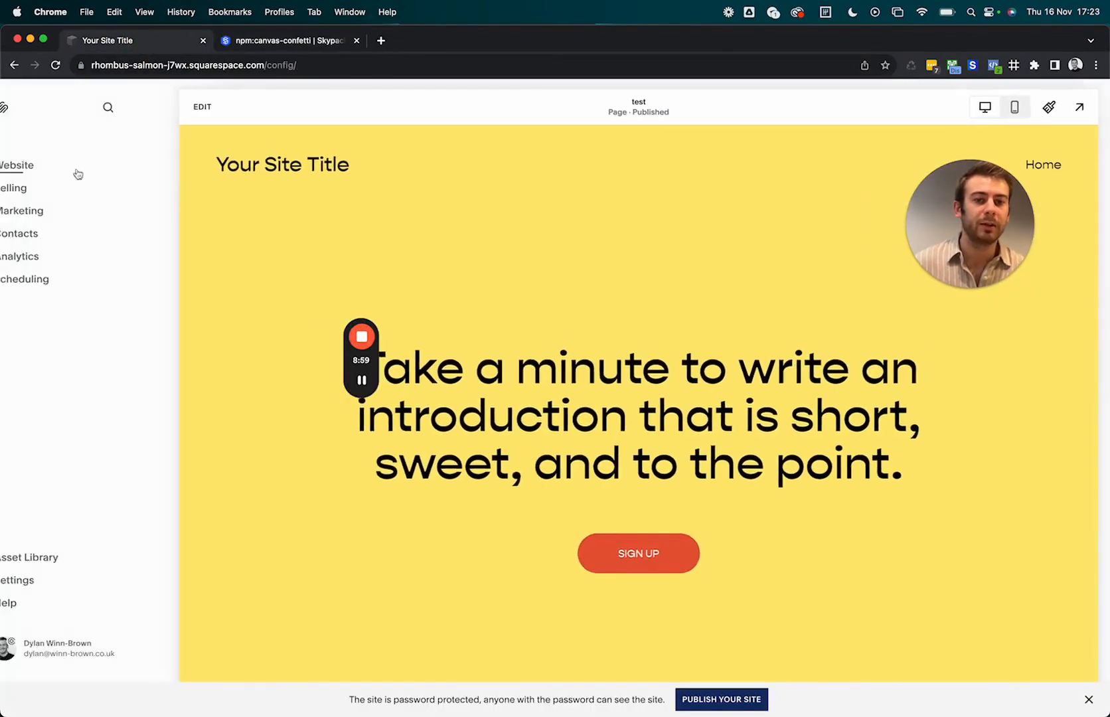
left_click(45, 167)
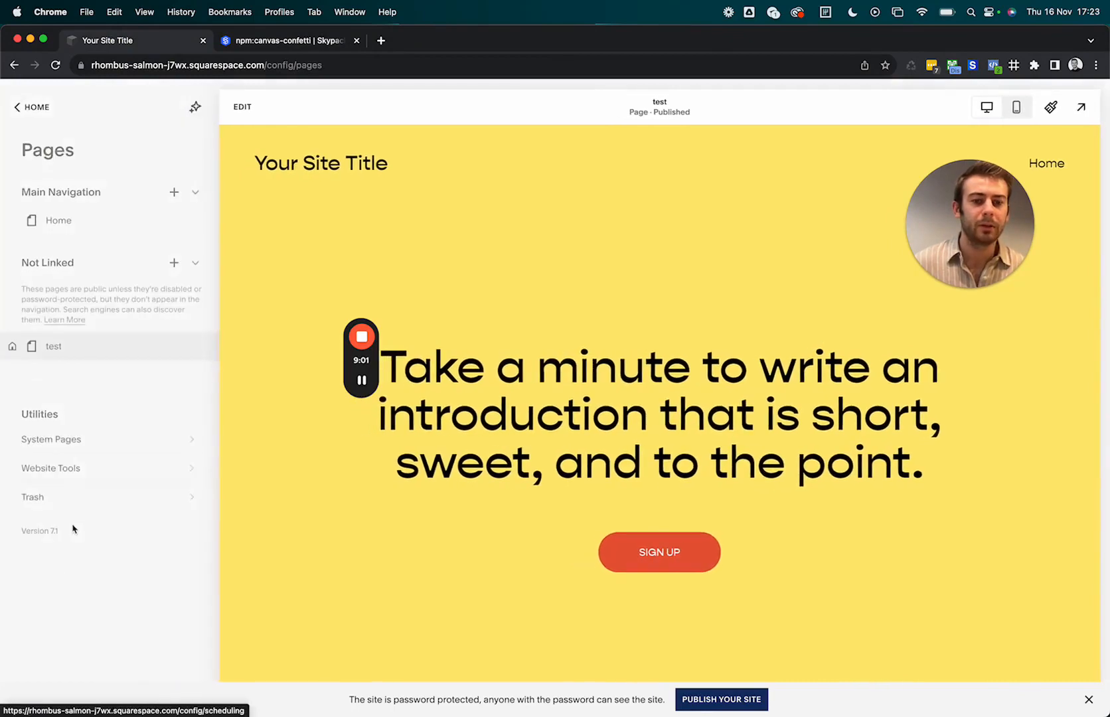
left_click(59, 469)
left_click(73, 241)
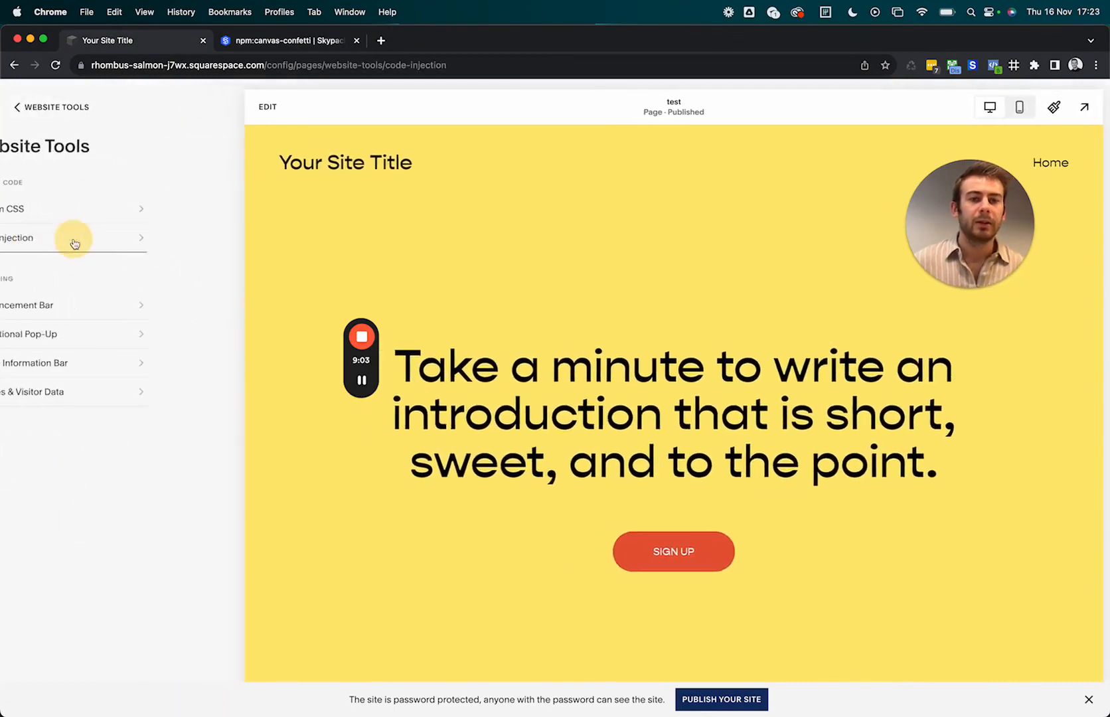
Step: Examine the footer script's confetti options and the code line that checks for the visible pop-up overlay
scroll(66, 540, "down", 5)
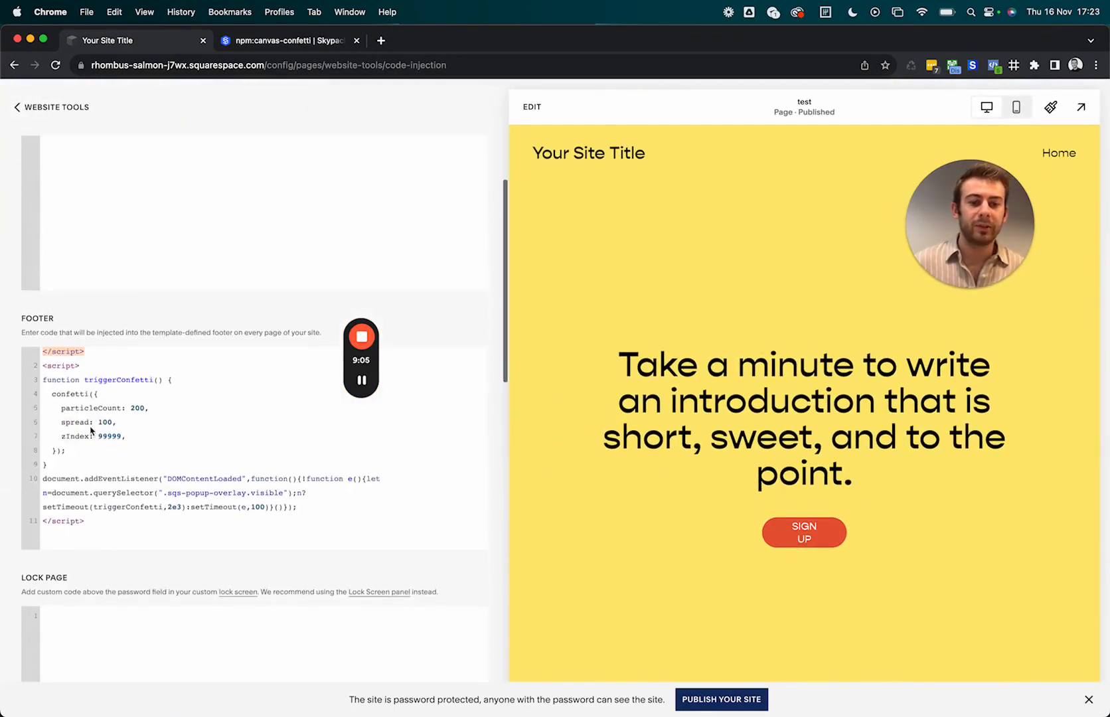
left_click_drag(41, 352, 46, 429)
left_click_drag(46, 364, 94, 421)
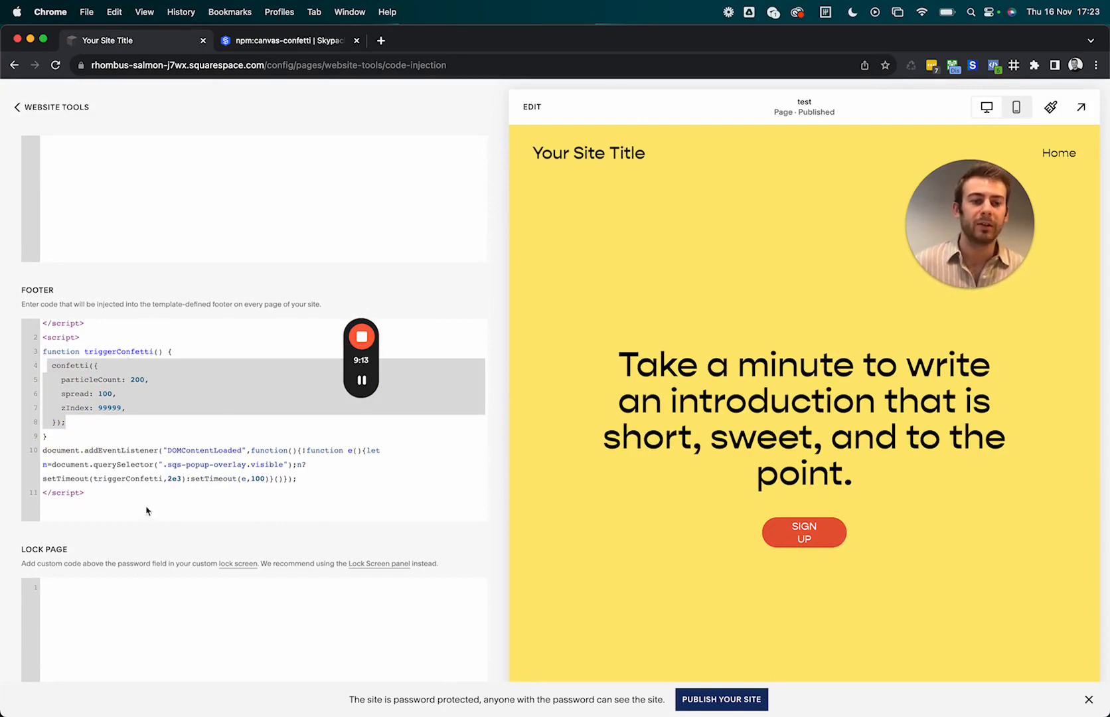
triple_click(136, 446)
left_click(282, 465)
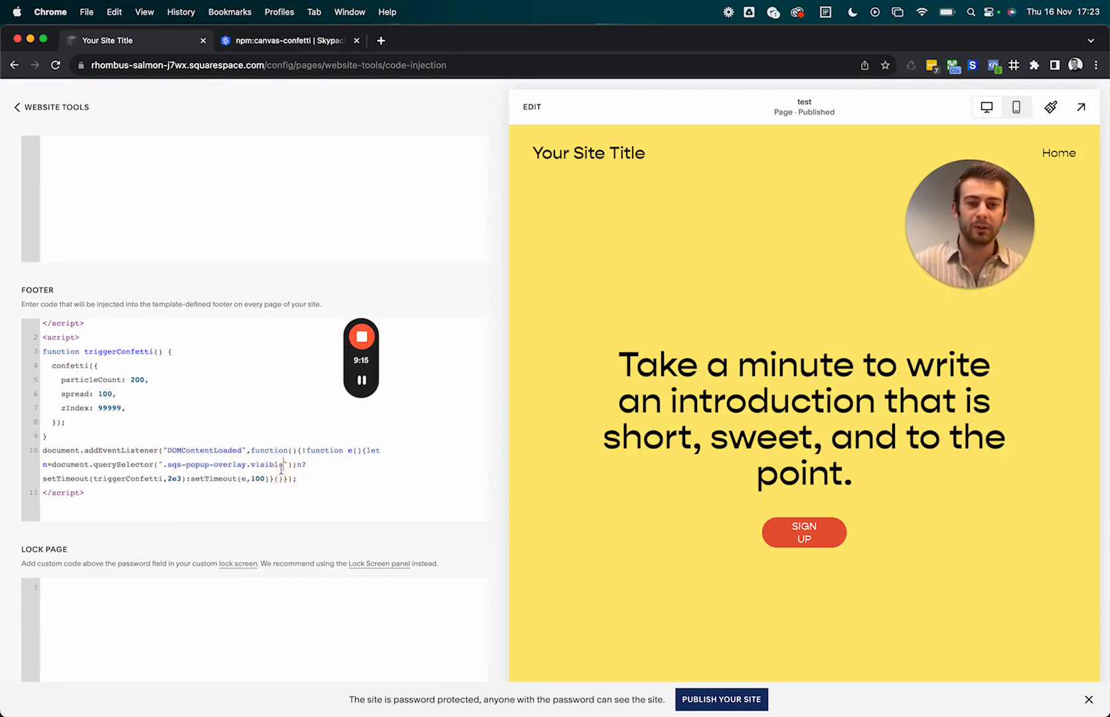